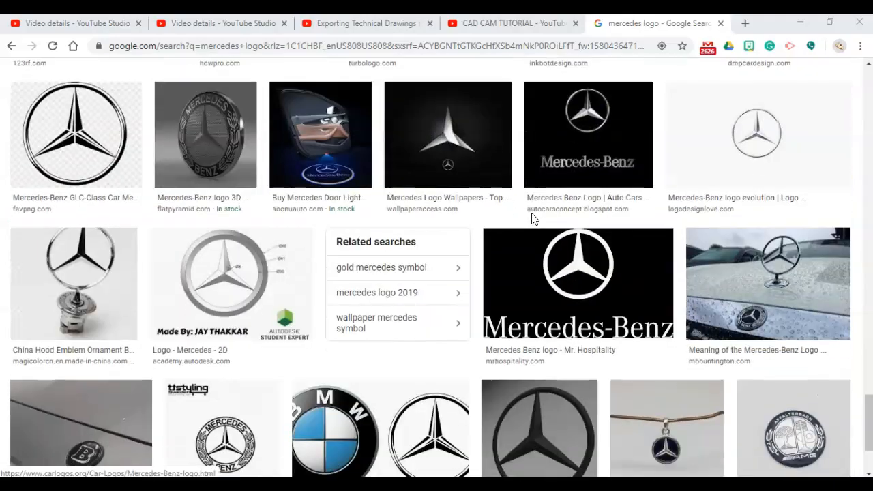
Step: Browse the Mercedes logo image search results for a reference design
scroll(522, 245, down, 12)
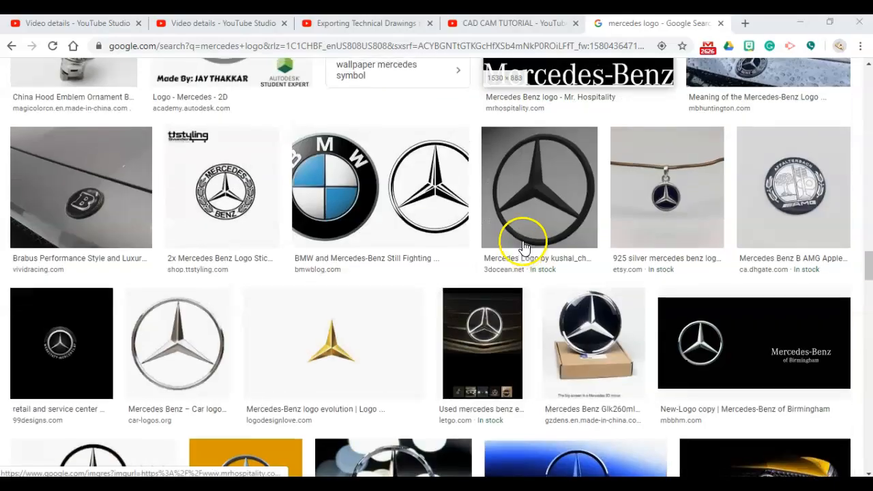
scroll(520, 249, down, 10)
scroll(505, 266, up, 3)
scroll(499, 272, up, 15)
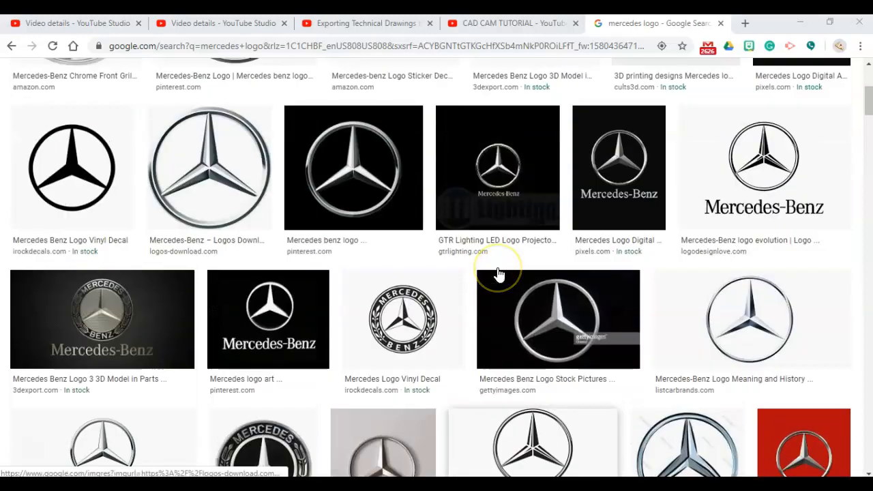
scroll(501, 261, up, 1)
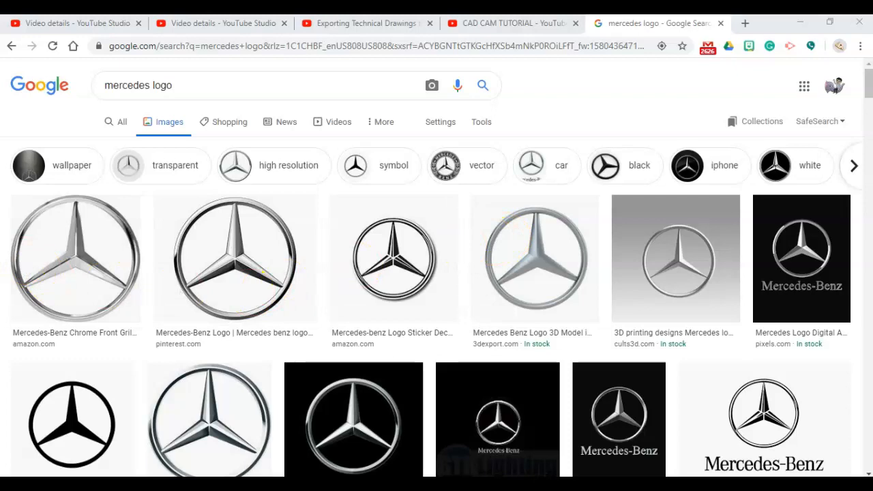
Step: Switch to Inkscape and set the document page size to US Letter in landscape orientation
key(alt+Tab)
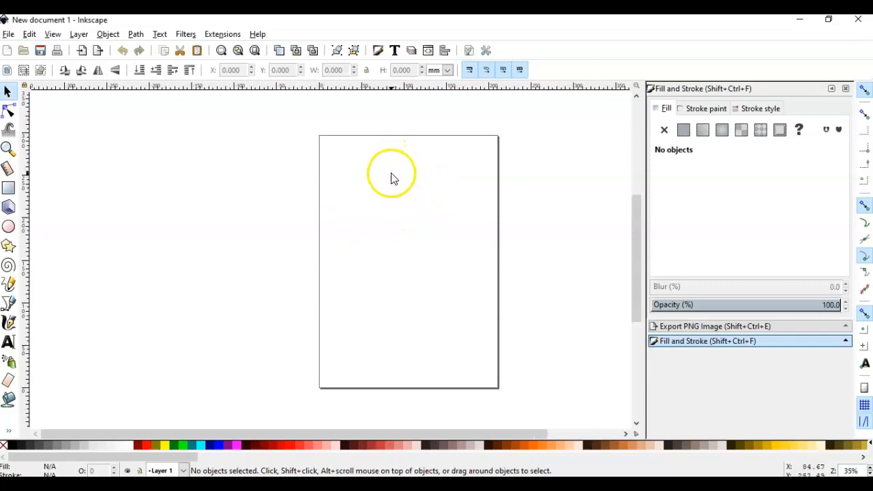
click(6, 35)
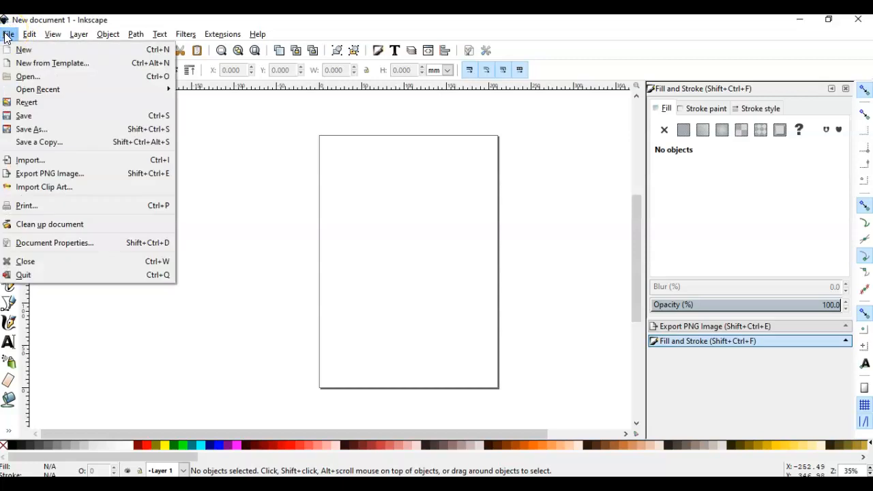
click(29, 245)
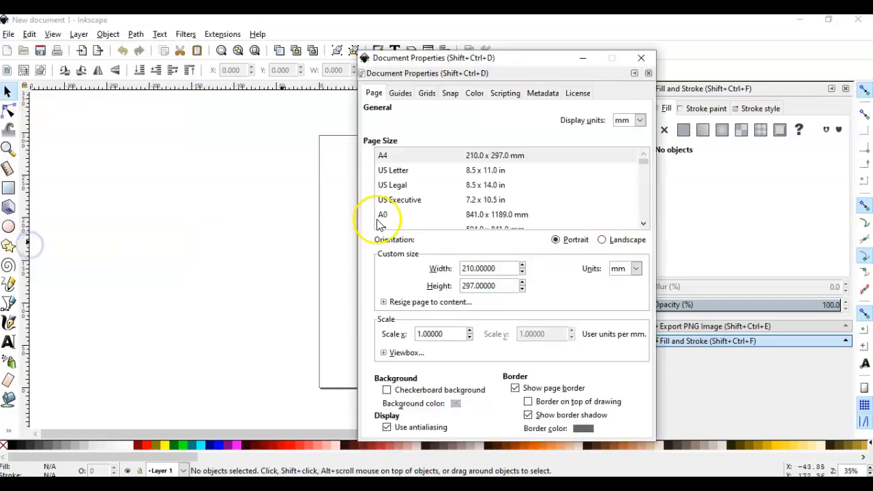
drag(537, 63, 324, 42)
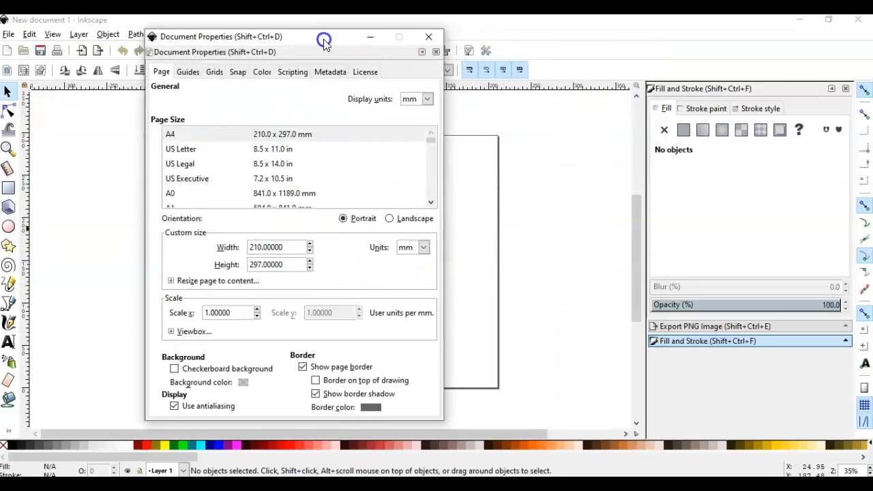
click(227, 150)
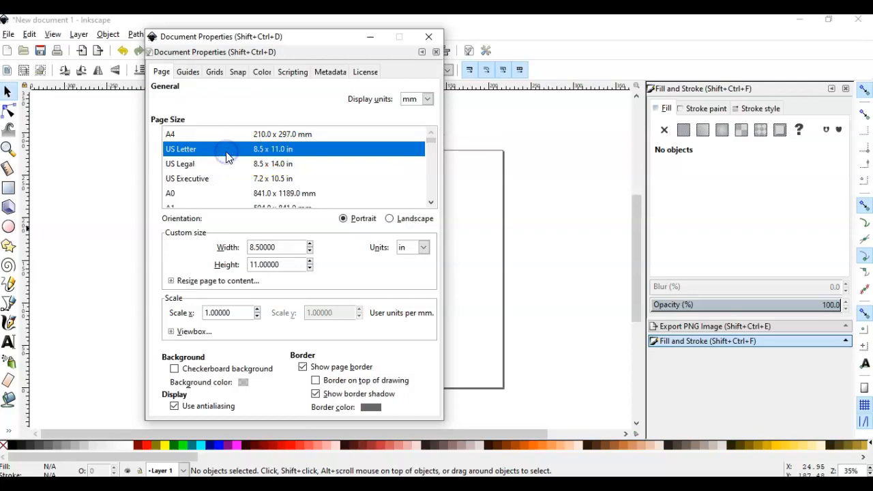
click(413, 219)
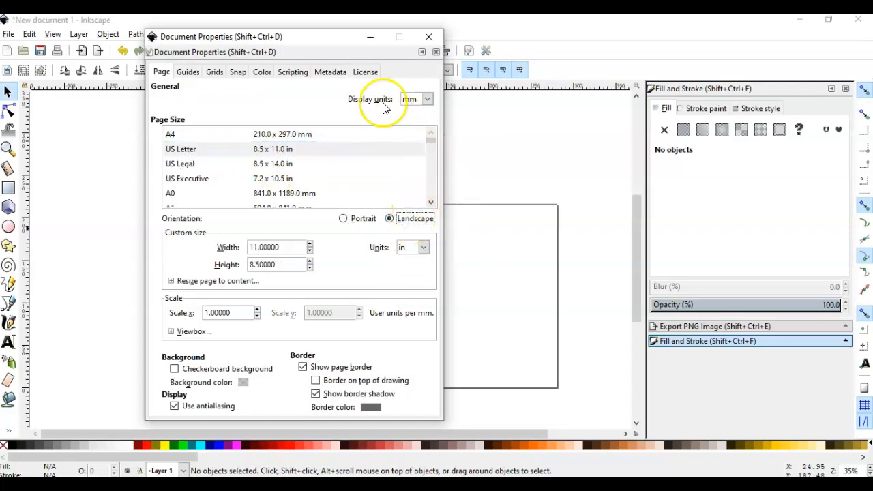
Step: Set the document display units to inches and close the document properties
click(414, 100)
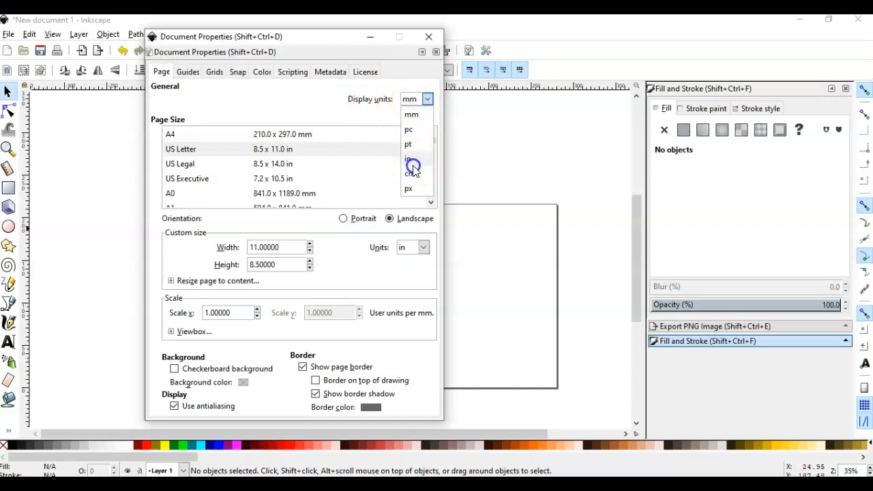
click(411, 161)
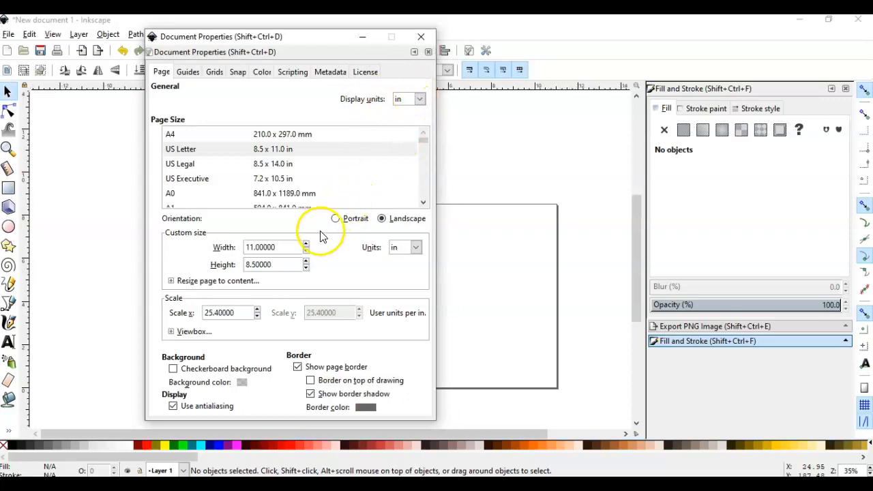
click(427, 38)
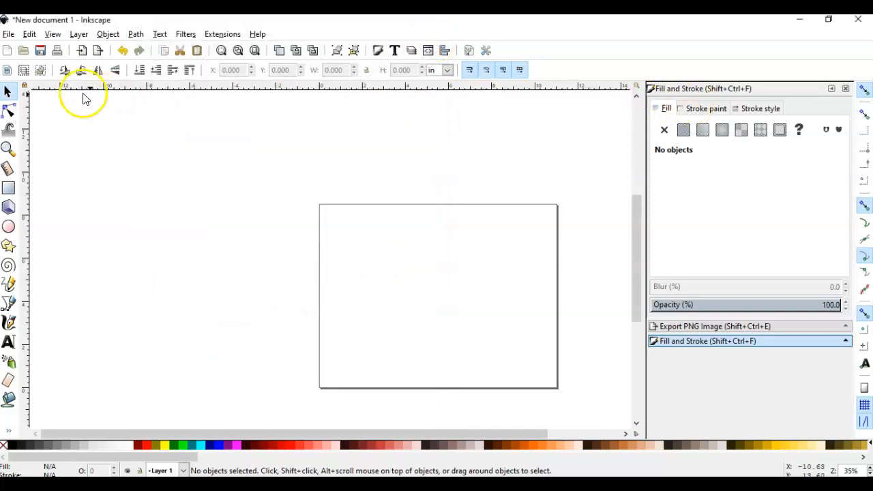
Step: Switch the interface to the Default layout and zoom to fit the page
click(58, 35)
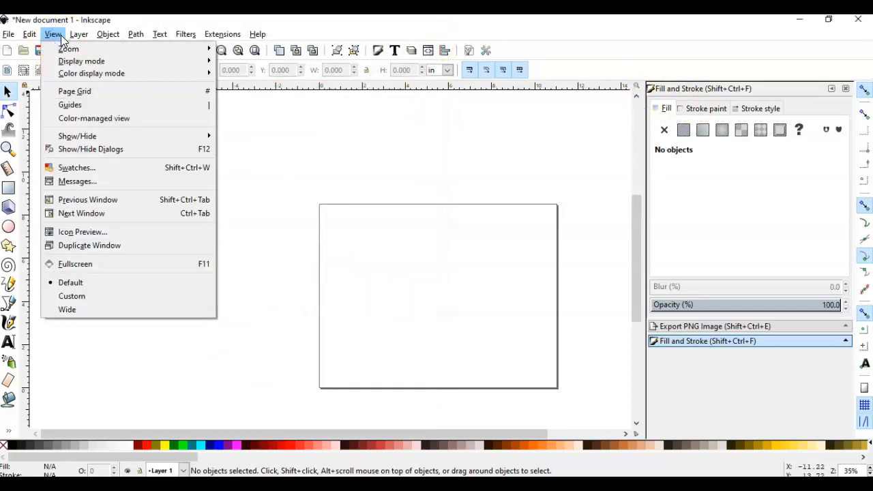
click(80, 287)
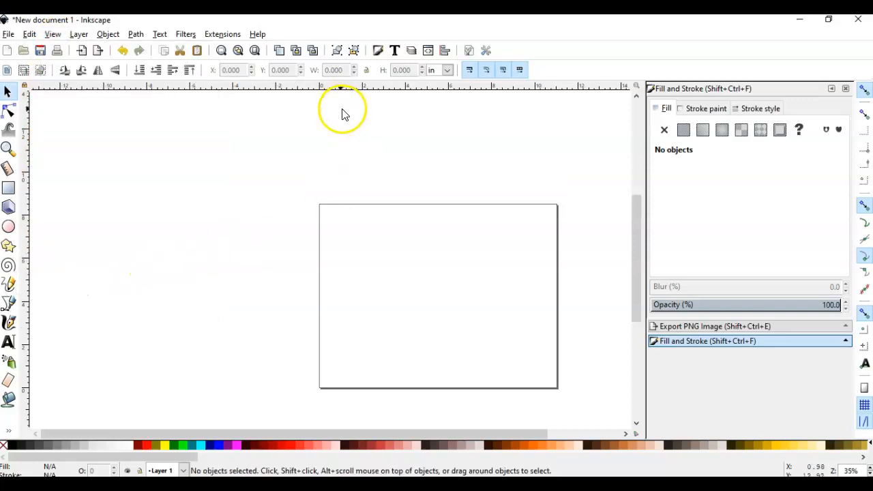
click(257, 51)
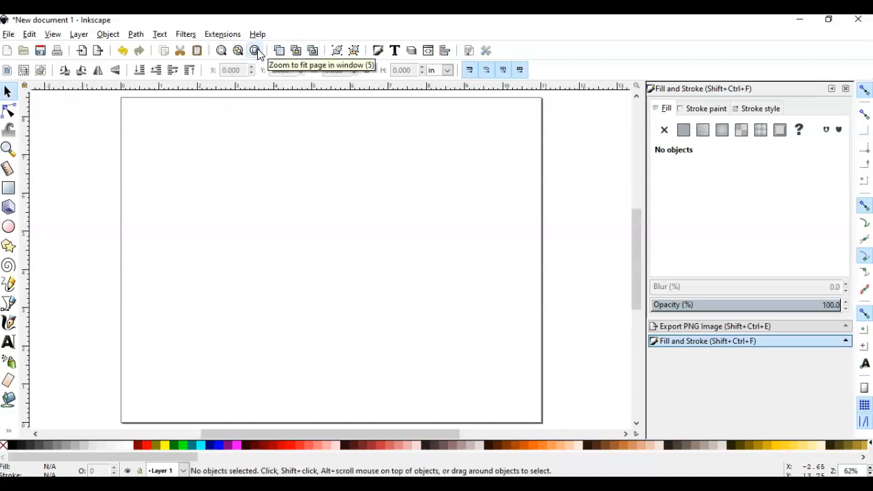
Step: Draw a six-cornered polygon with the Stars and Polygons tool near the page's upper-left corner
click(9, 248)
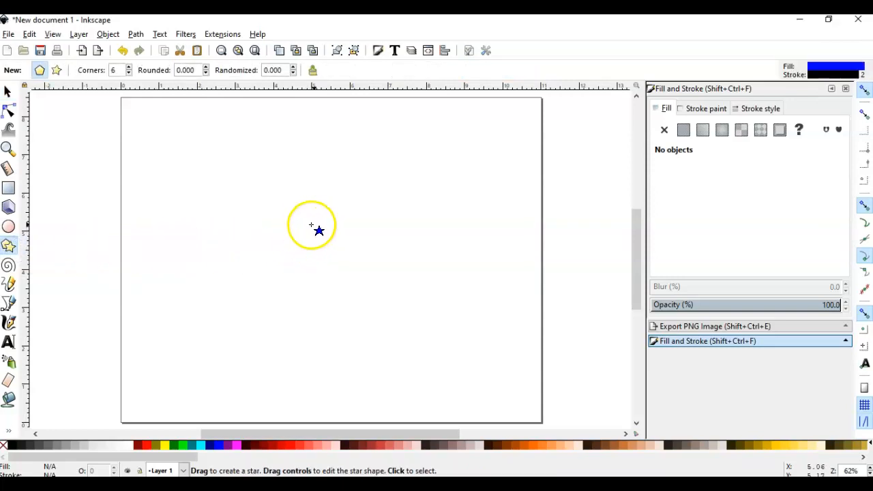
mouse_move(209, 170)
mouse_down()
mouse_move(229, 207)
mouse_move(168, 216)
mouse_move(172, 234)
mouse_up()
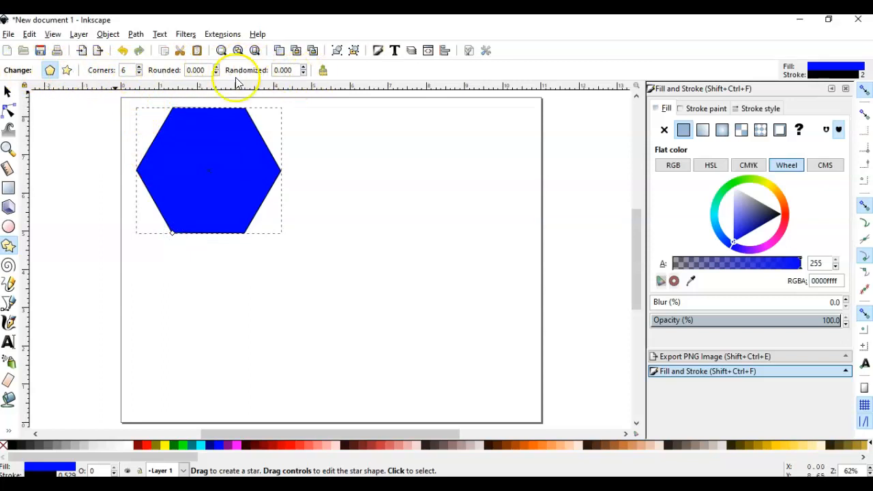
Step: Convert the polygon into a star and set its number of corners to 12
scroll(141, 71, up, 3)
scroll(140, 72, down, 4)
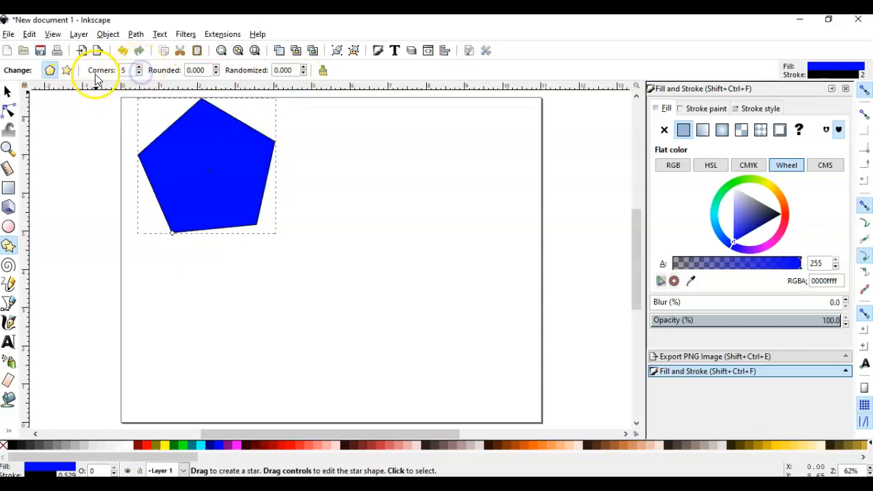
click(66, 72)
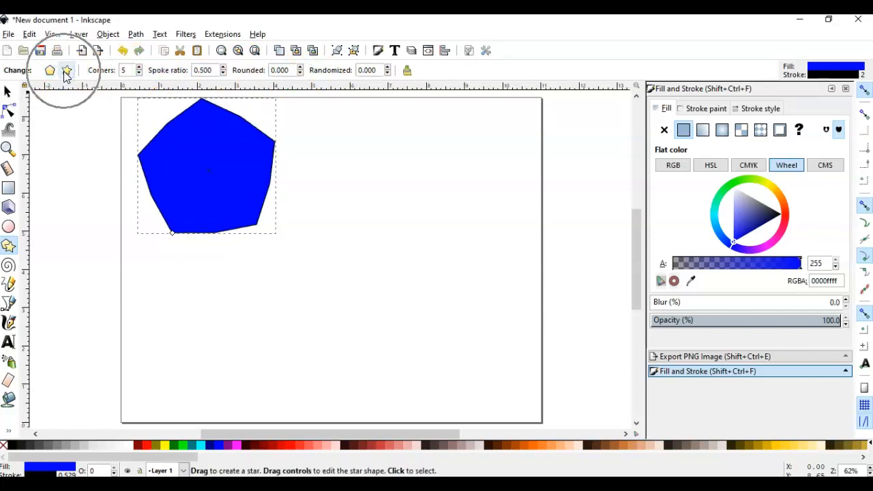
click(51, 71)
click(66, 71)
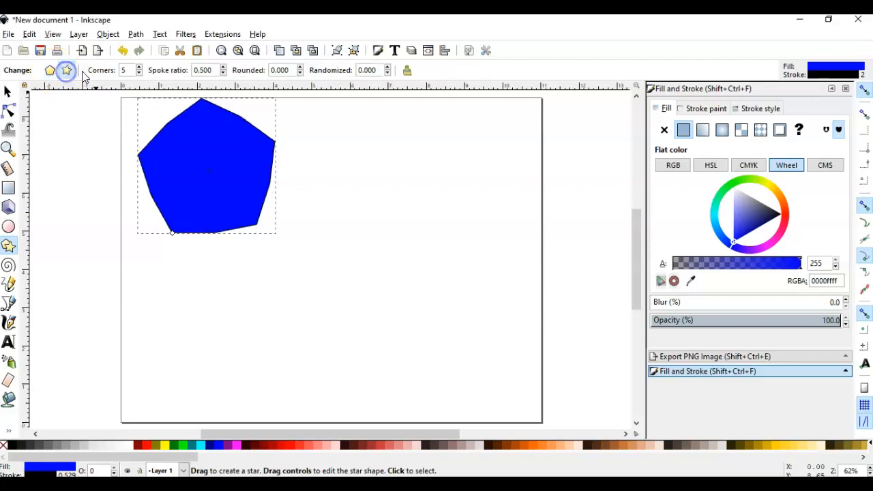
click(138, 73)
click(138, 74)
click(138, 67)
click(138, 67)
click(139, 67)
click(139, 67)
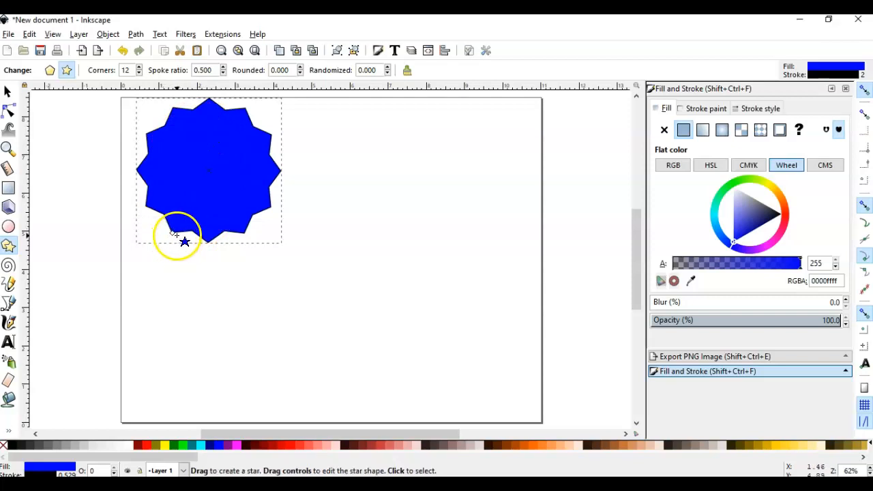
Step: Deepen the star's spokes to a spoke ratio of 0.650
key(ctrl)
key(ctrl)
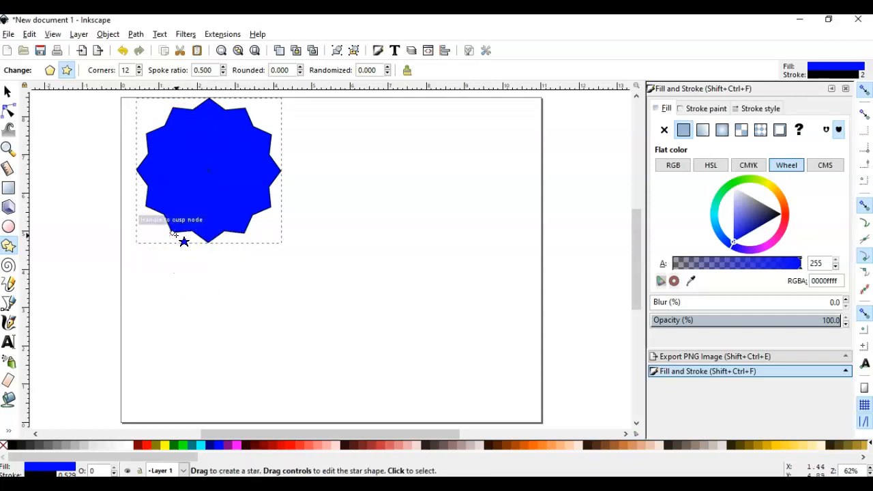
drag(173, 236, 199, 213)
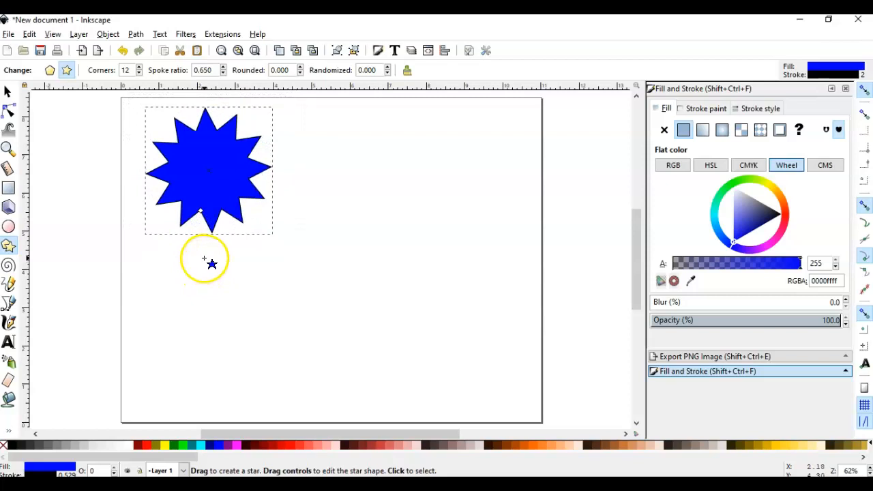
Step: Select the star, shift it slightly, and delete it
click(10, 93)
drag(179, 171, 198, 200)
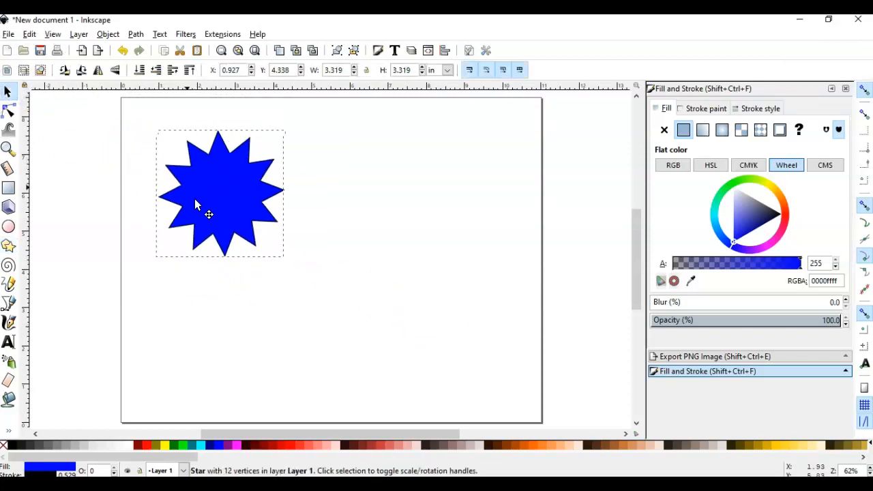
key(ctrl)
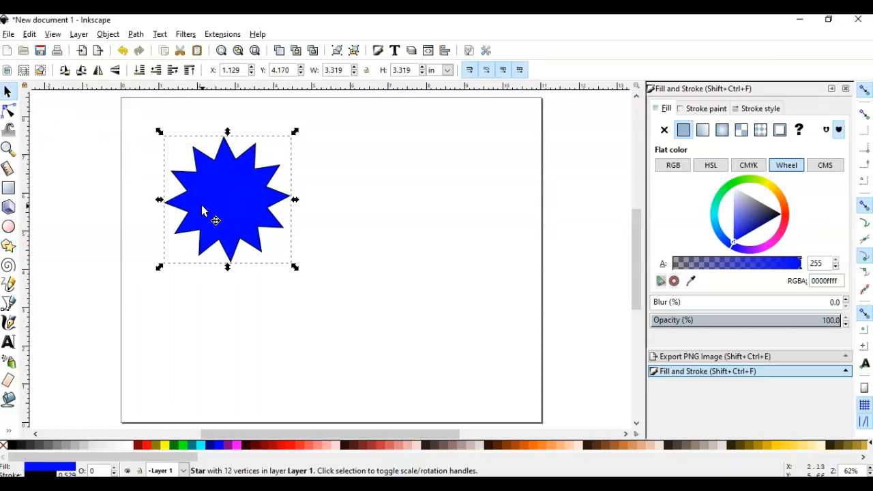
key(Delete)
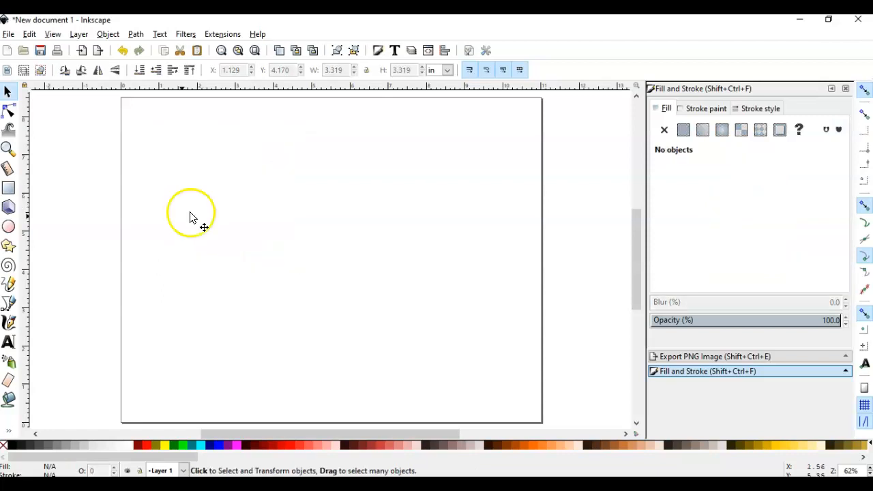
Step: Reactivate the Stars and Polygons tool and set its corners to 3
click(10, 247)
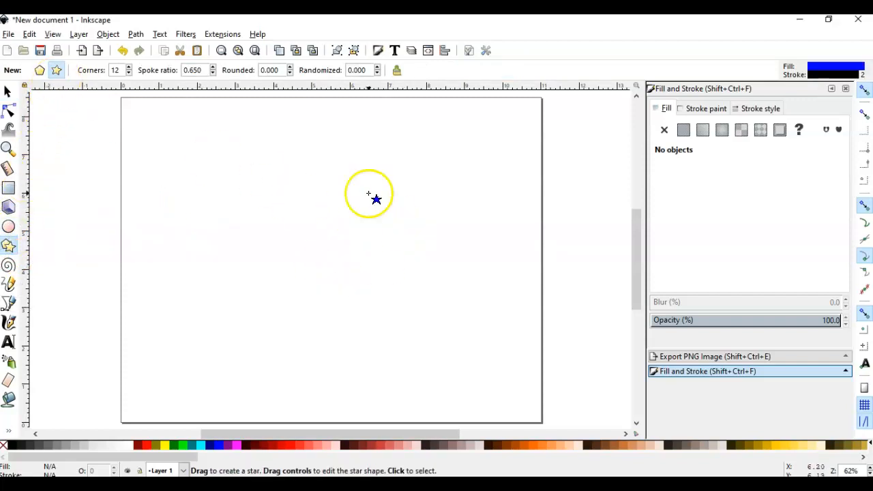
click(117, 69)
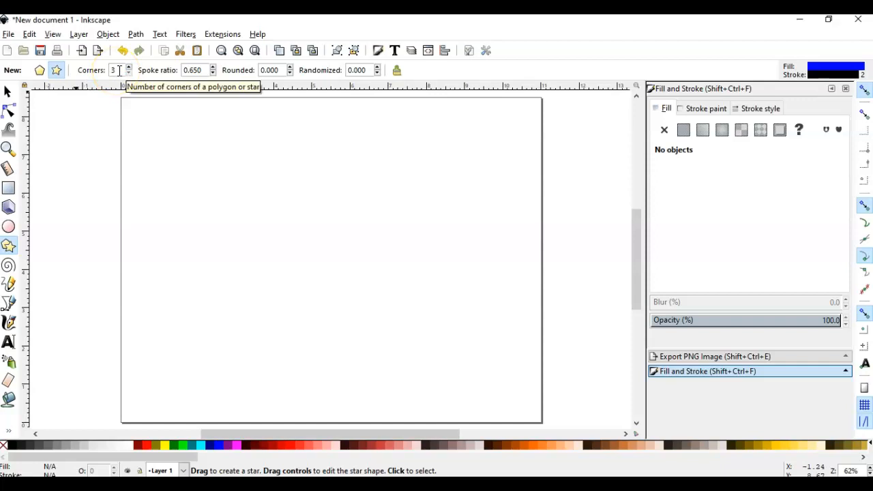
click(29, 446)
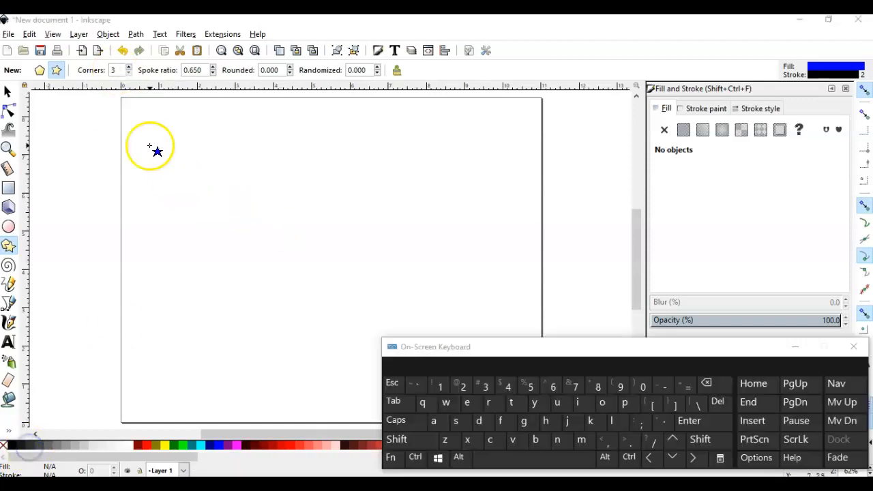
click(106, 71)
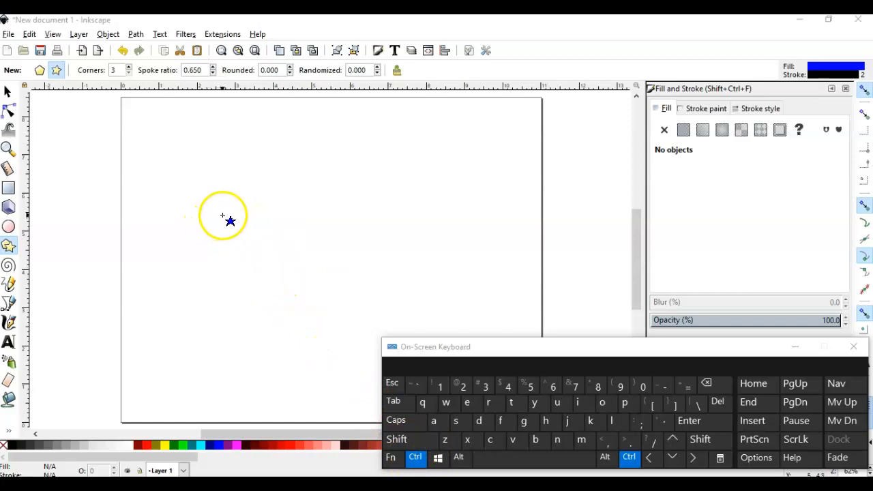
Step: Draw a three-cornered star with snapped angle covering the upper-left part of the page
drag(233, 219, 245, 332)
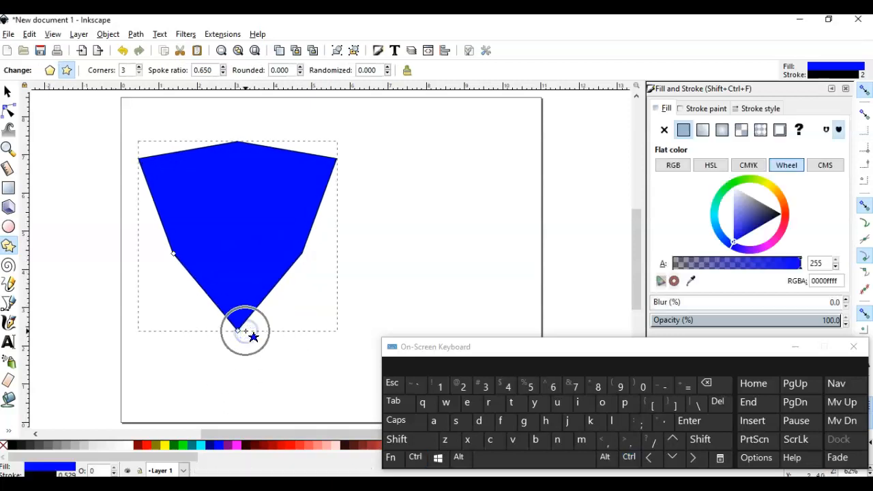
key(ctrl)
key(ctrl)
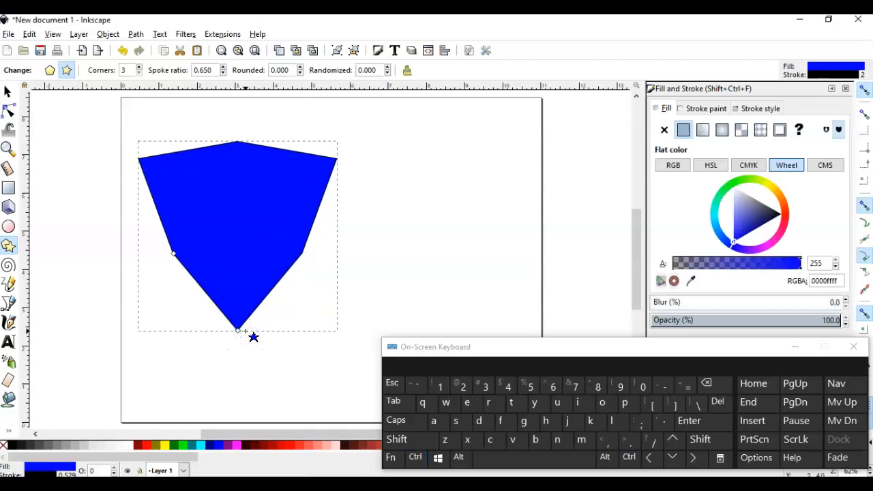
key(ctrl)
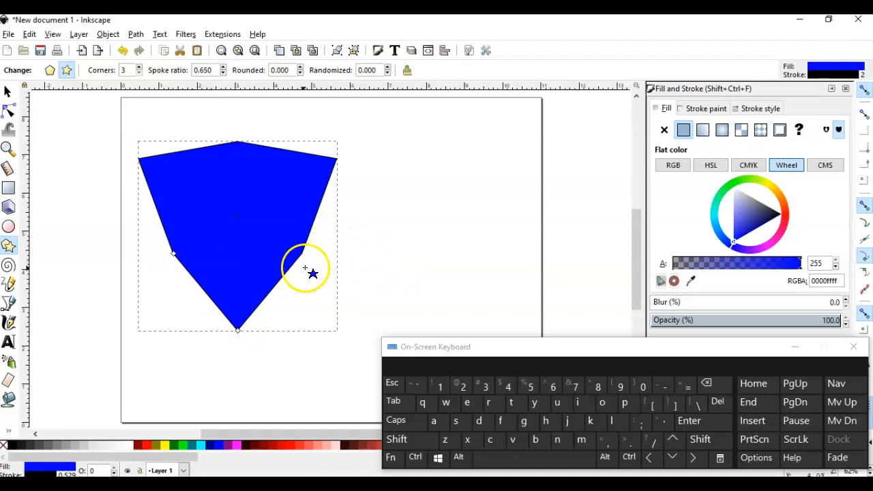
Step: Pull the star's base radius inward to a spoke ratio of about 0.174, forming thin three-pointed arms
click(174, 256)
click(175, 256)
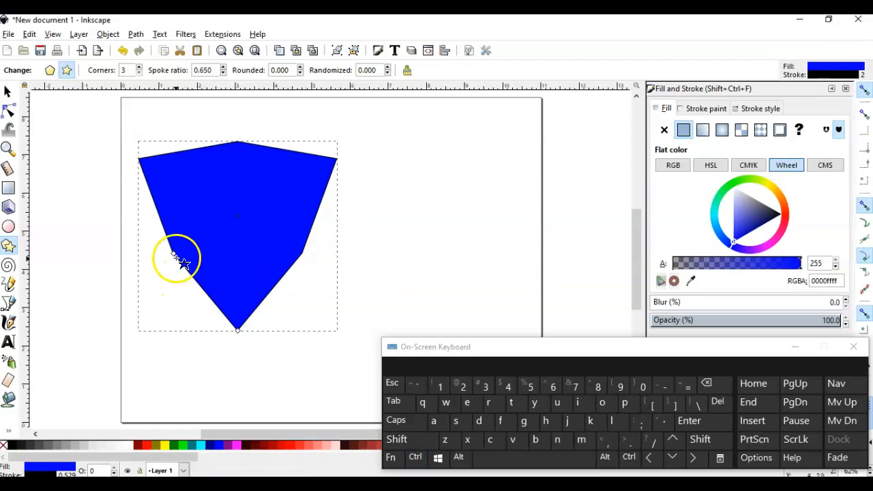
drag(175, 257, 230, 236)
ctrl+click(229, 236)
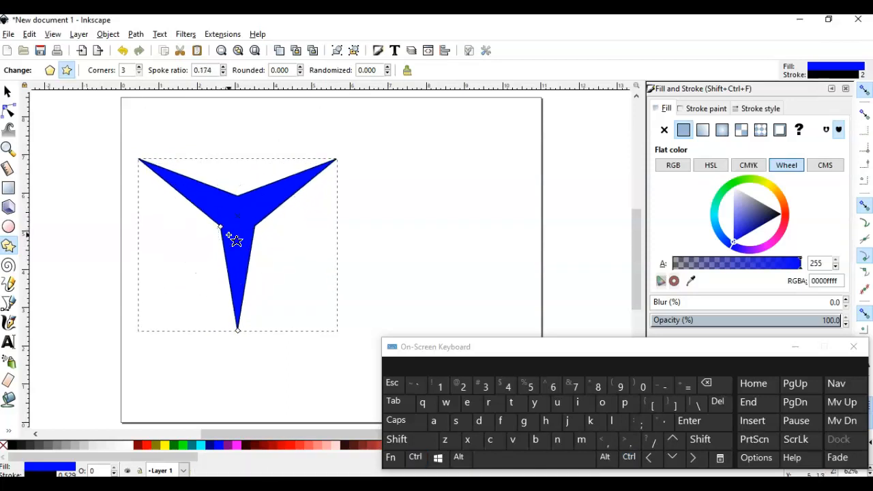
Step: Switch to the selection tool and flip the star vertically so one point faces up
click(216, 291)
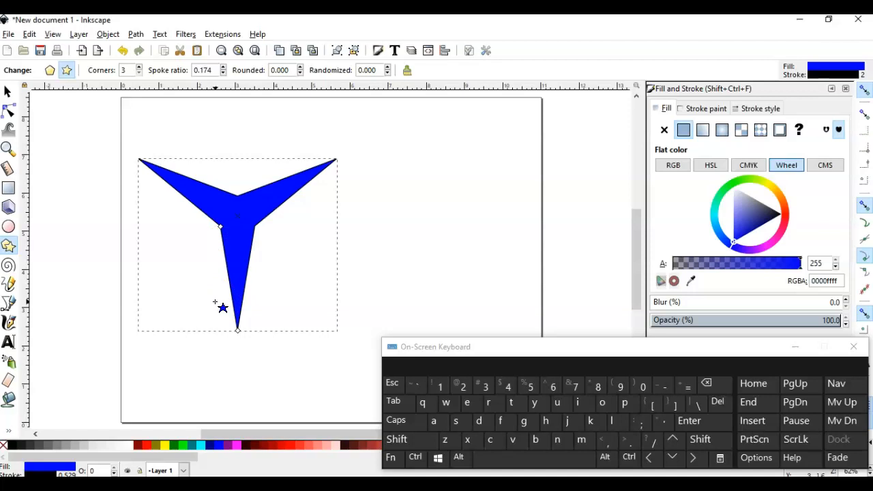
click(6, 91)
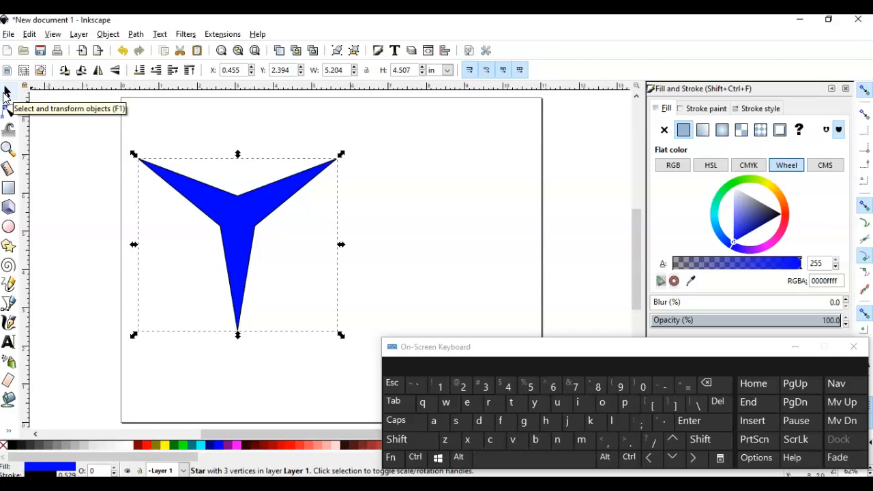
click(116, 71)
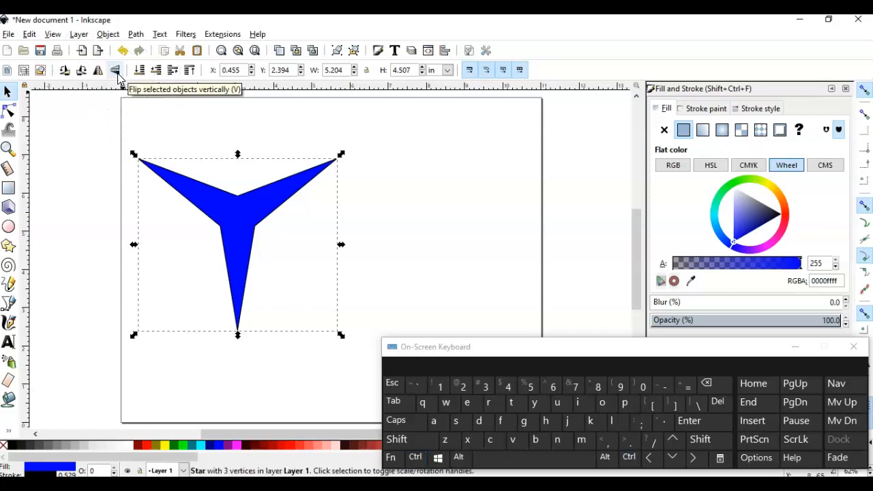
click(116, 71)
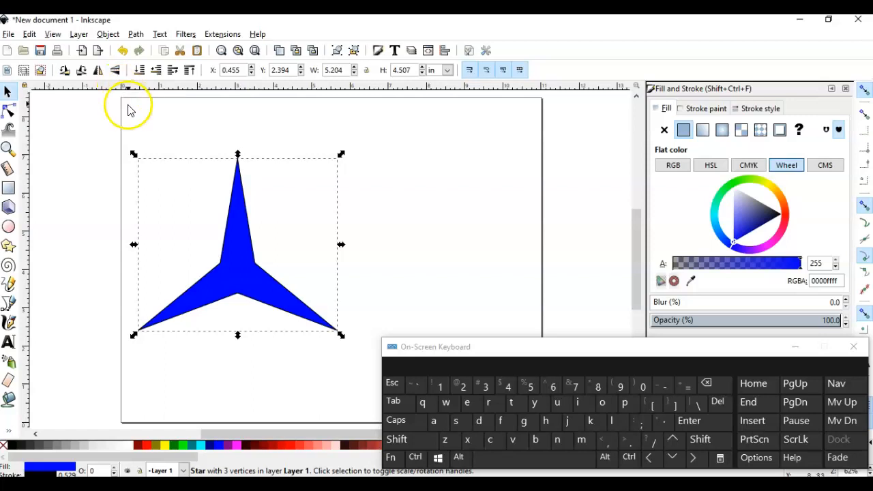
click(797, 348)
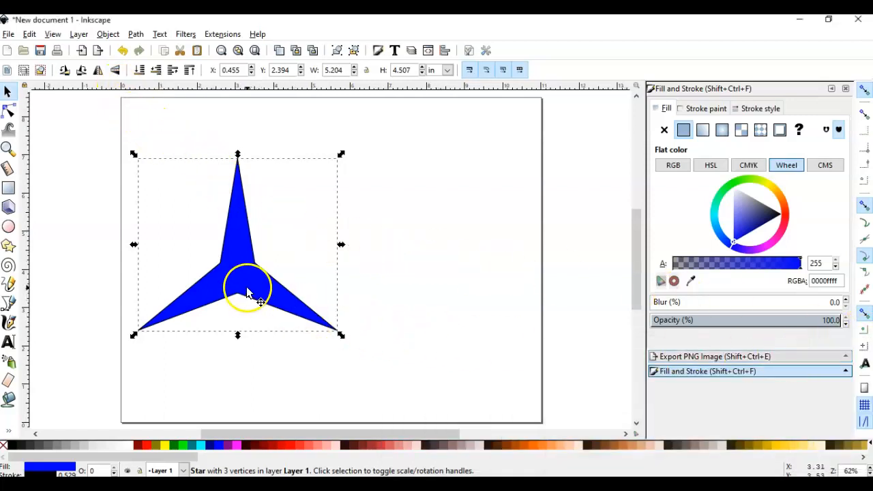
Step: Move the star rightward and open Align and Distribute with alignment relative to the Page
drag(231, 247, 329, 242)
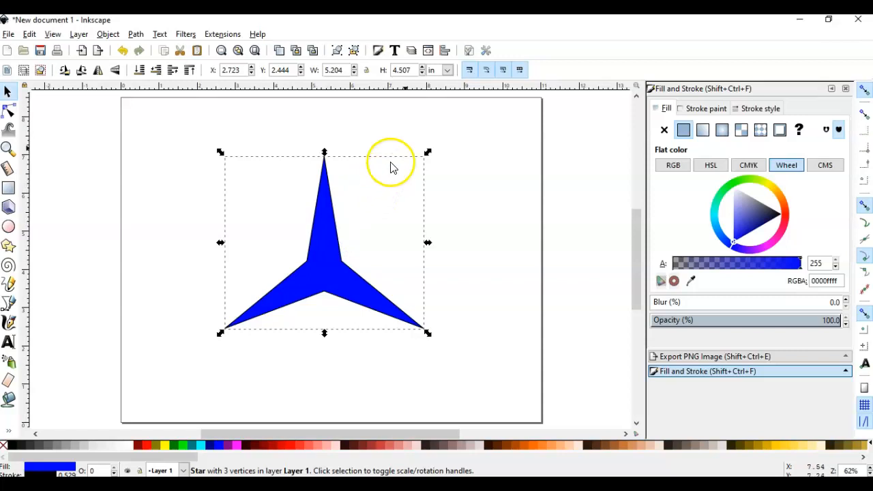
key(ctrl)
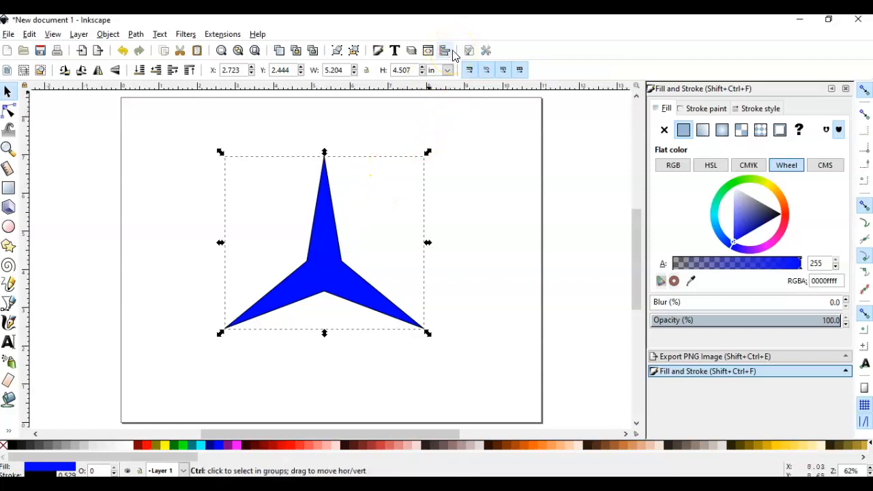
click(452, 52)
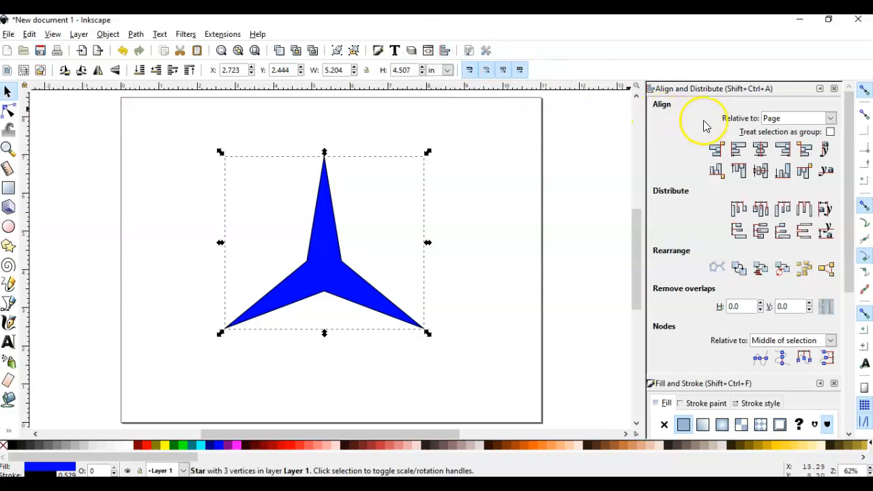
click(775, 121)
click(775, 121)
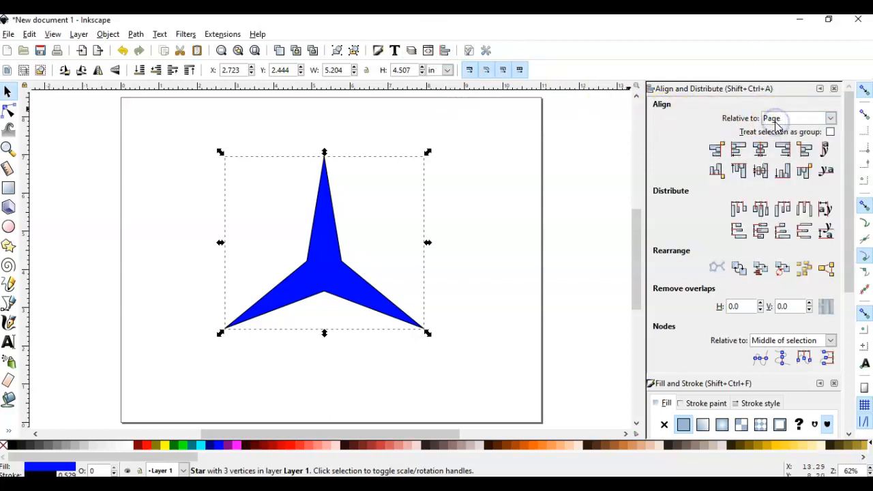
Step: Close the other docked dialogs and reopen Align and Distribute on its own
click(832, 91)
click(845, 89)
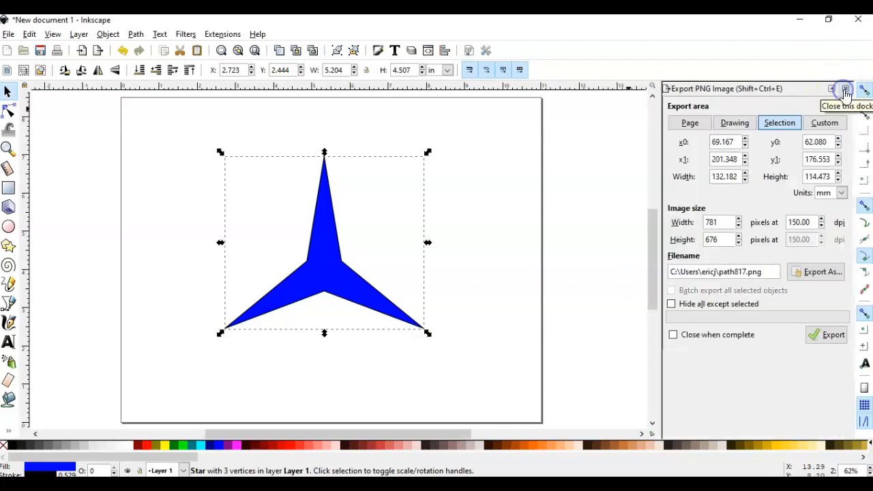
click(845, 88)
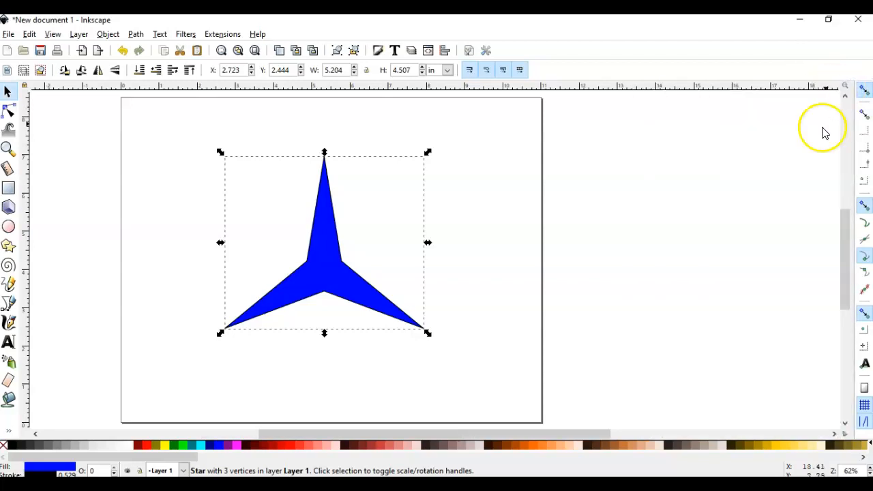
click(444, 51)
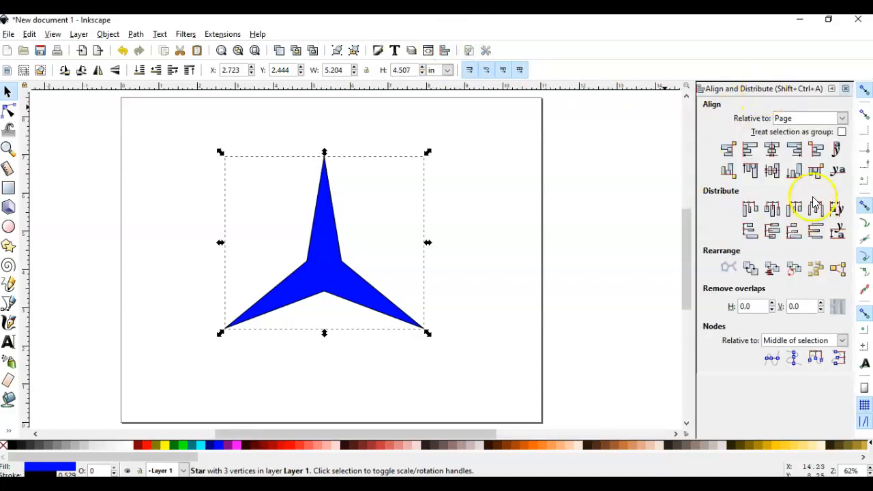
click(830, 91)
click(834, 133)
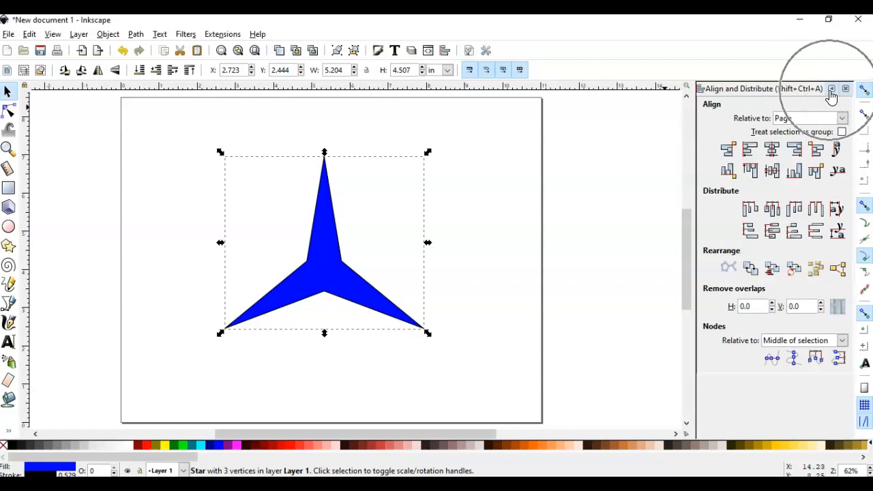
click(831, 96)
click(840, 138)
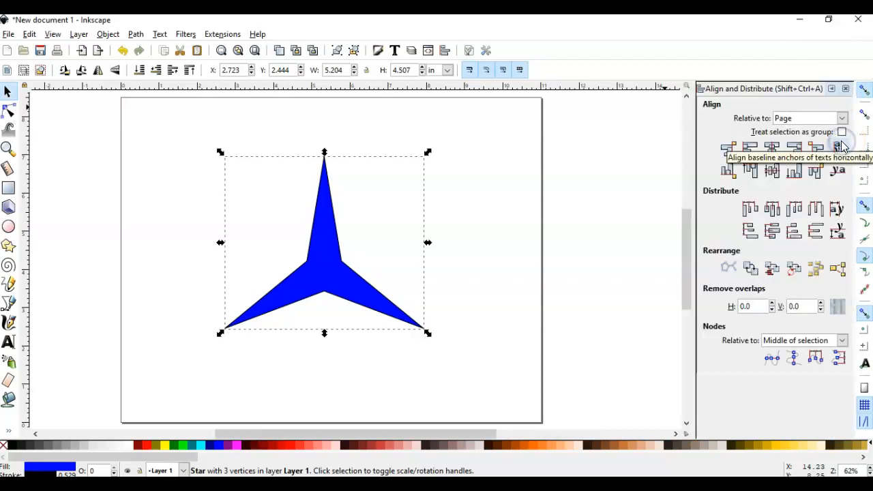
Step: Center the star on the page both horizontally and vertically
click(773, 150)
click(771, 171)
click(773, 154)
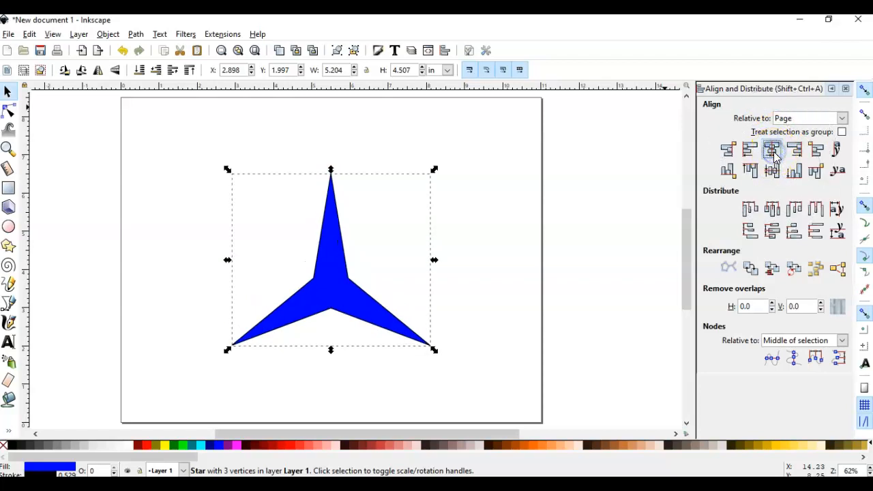
click(772, 171)
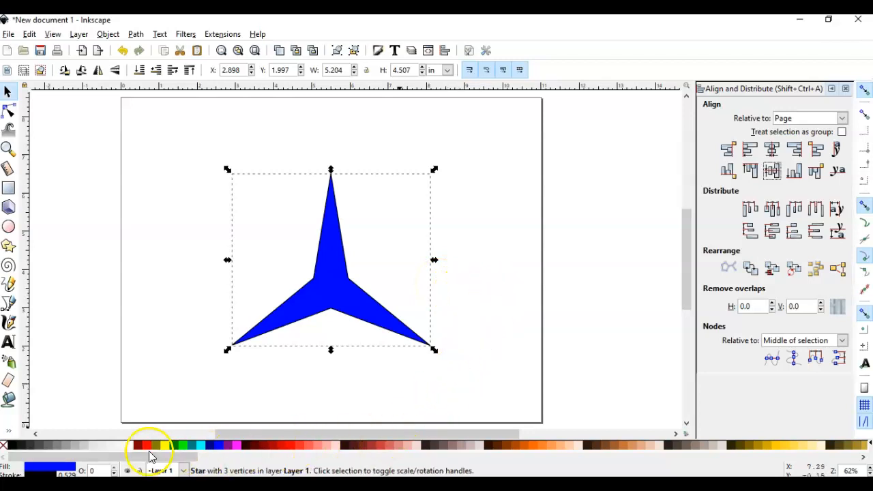
Step: Fill the star with a slate grey-blue swatch from the palette
drag(141, 461, 568, 454)
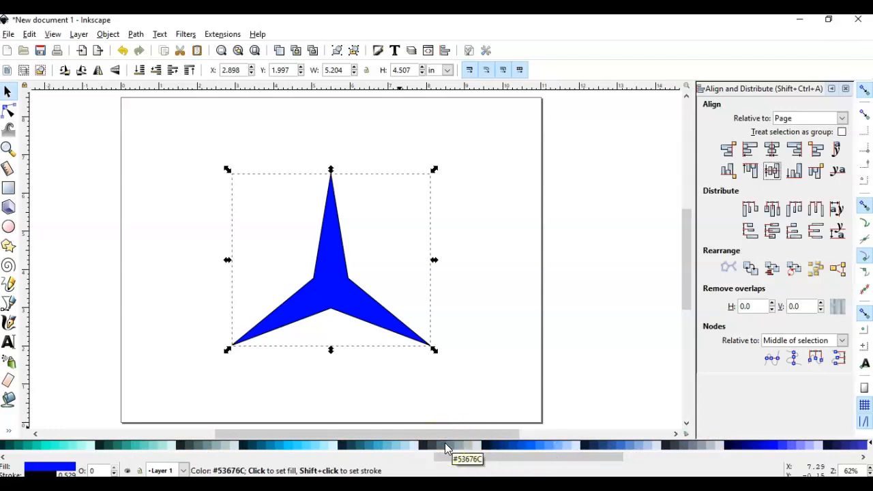
click(448, 442)
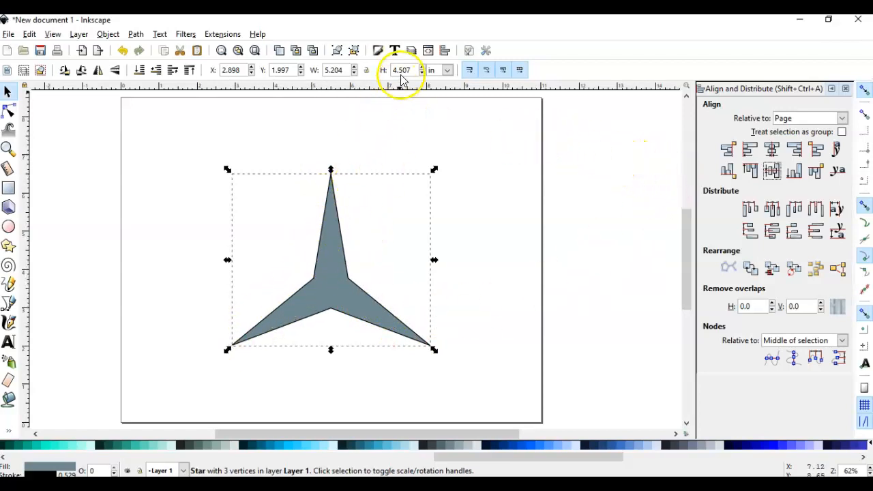
key(ctrl)
key(ctrl)
key(ctrl)
Step: Open the stroke paint settings, try removing the star's stroke, and restore a flat black stroke
click(380, 54)
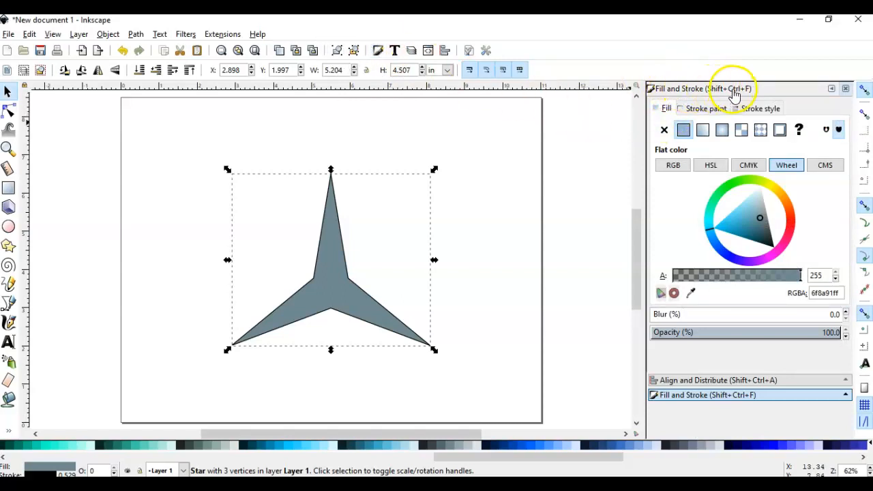
key(ctrl)
key(ctrl)
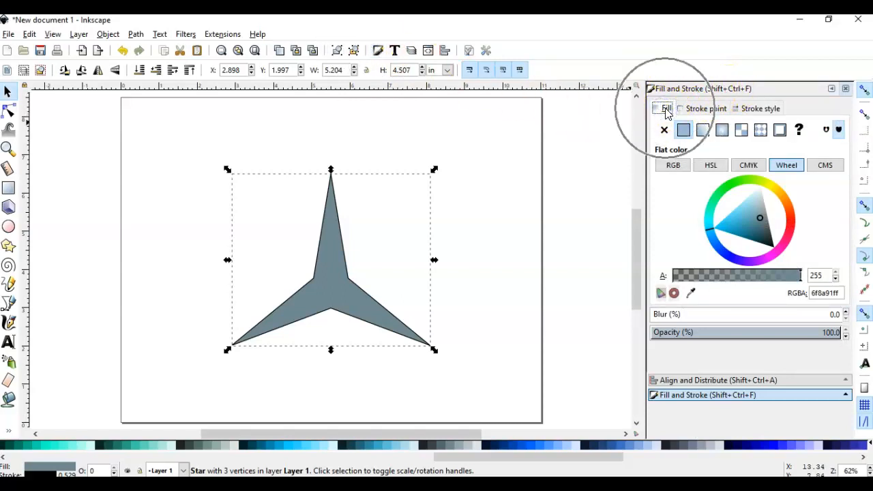
key(ctrl)
key(ctrl)
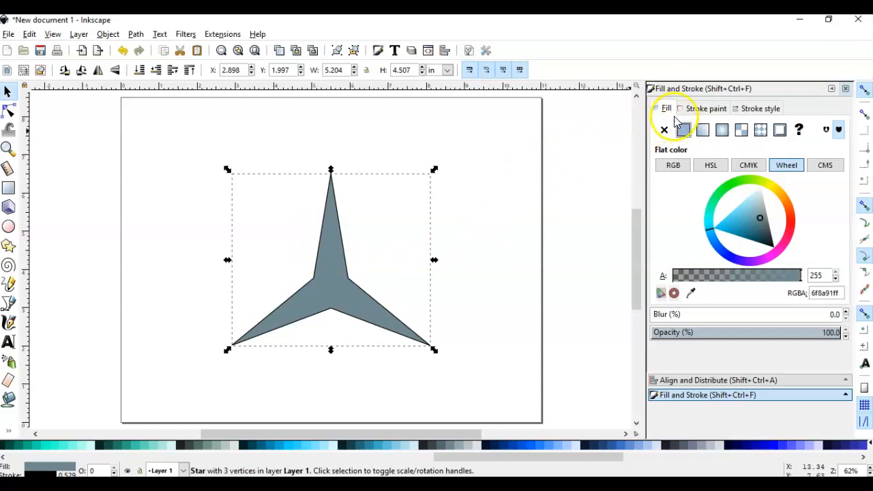
click(705, 111)
key(ctrl)
key(ctrl)
key(ctrl)
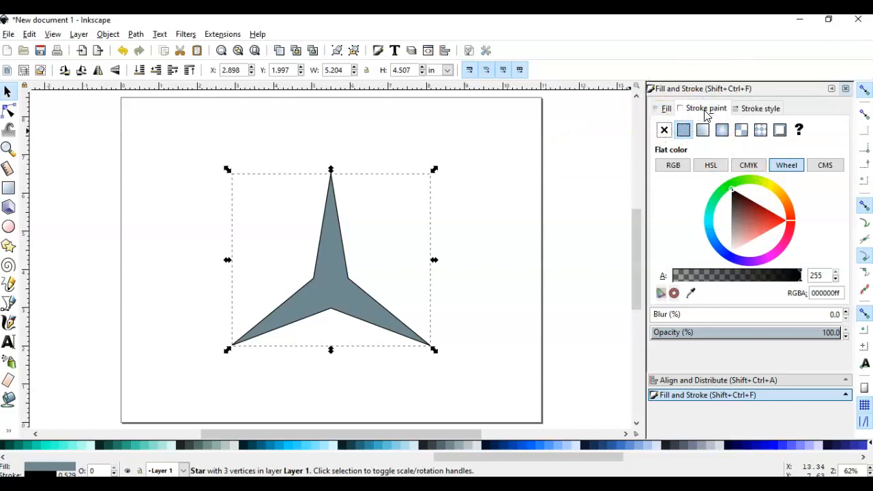
click(662, 134)
key(ctrl)
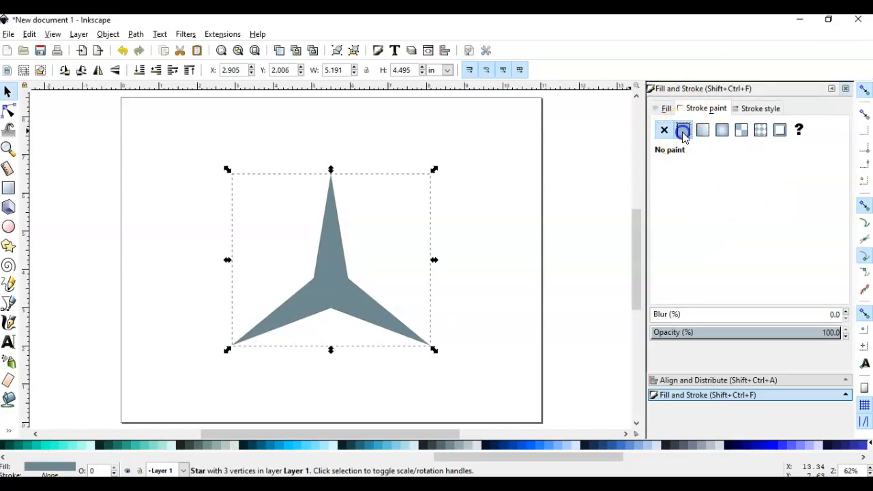
click(683, 132)
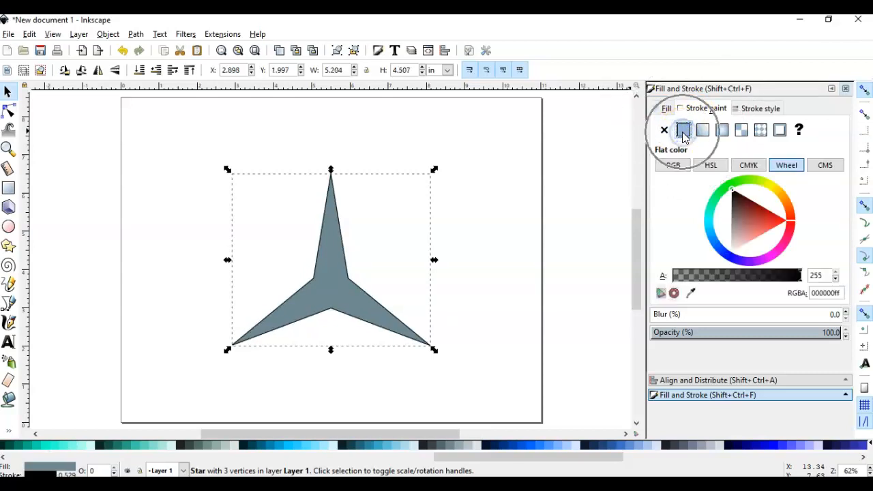
Step: Set the star's stroke width to 2 px
click(759, 111)
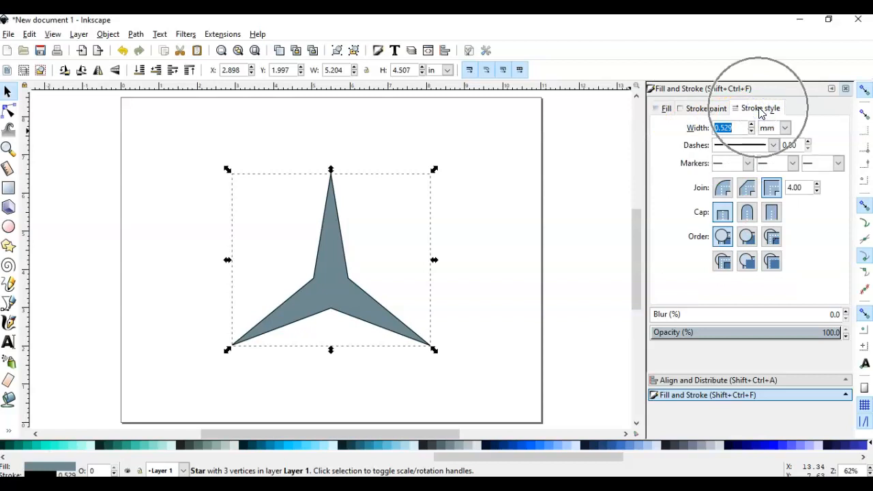
click(780, 128)
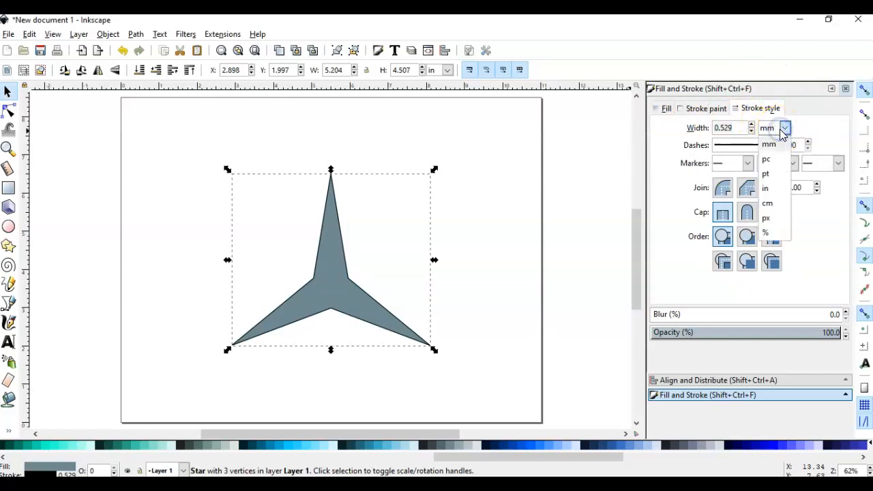
click(769, 223)
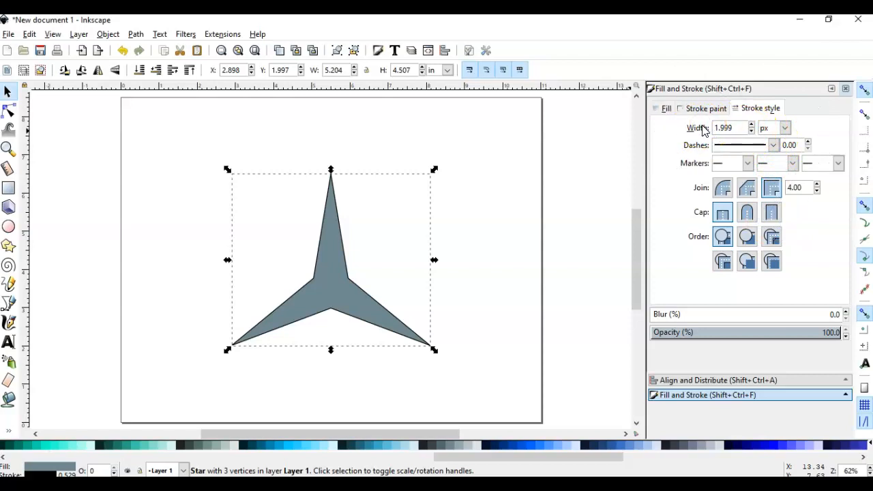
click(752, 126)
click(752, 125)
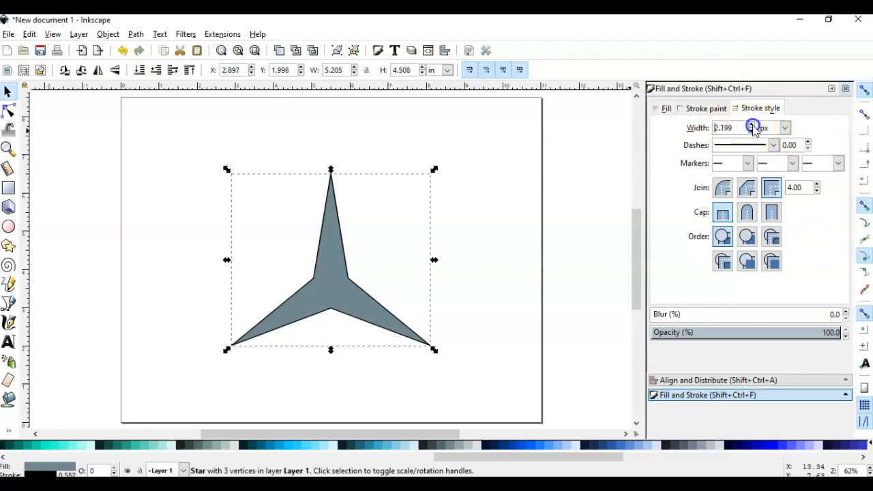
click(752, 126)
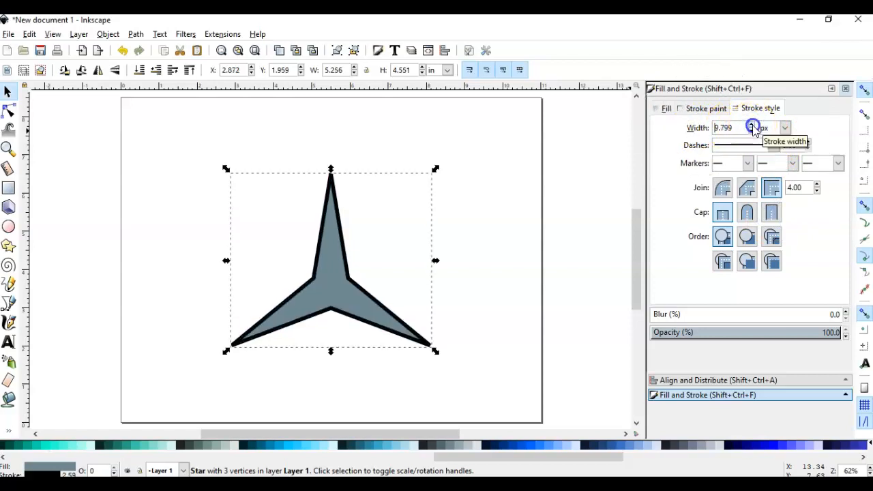
click(753, 125)
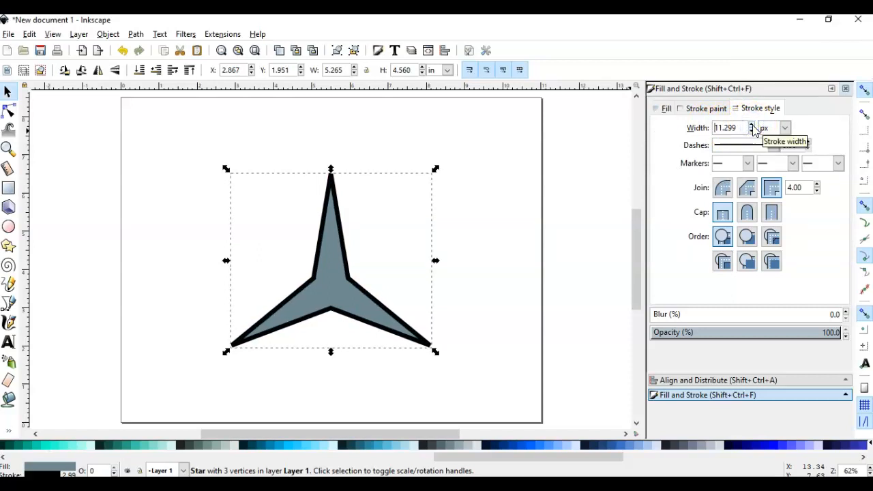
double_click(714, 132)
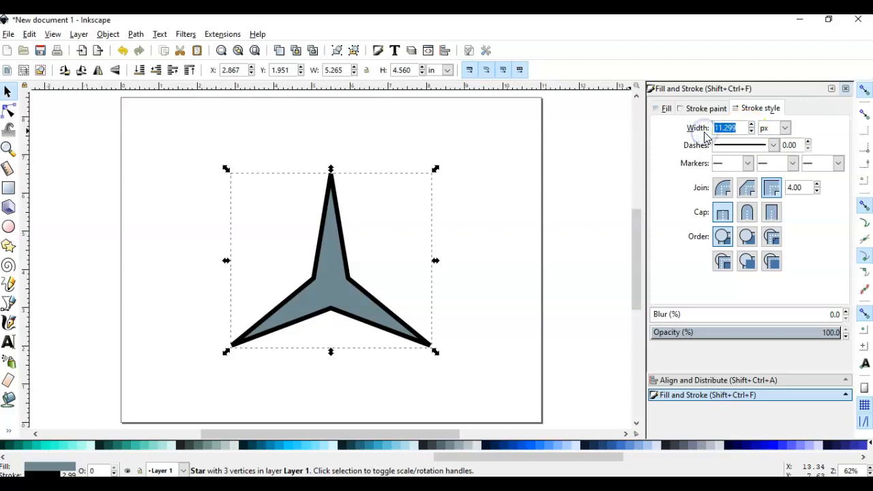
text(2)
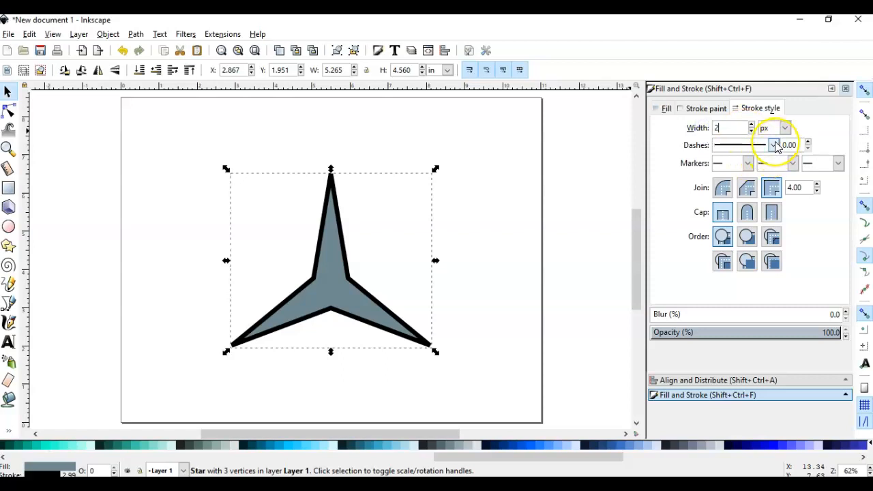
key(Return)
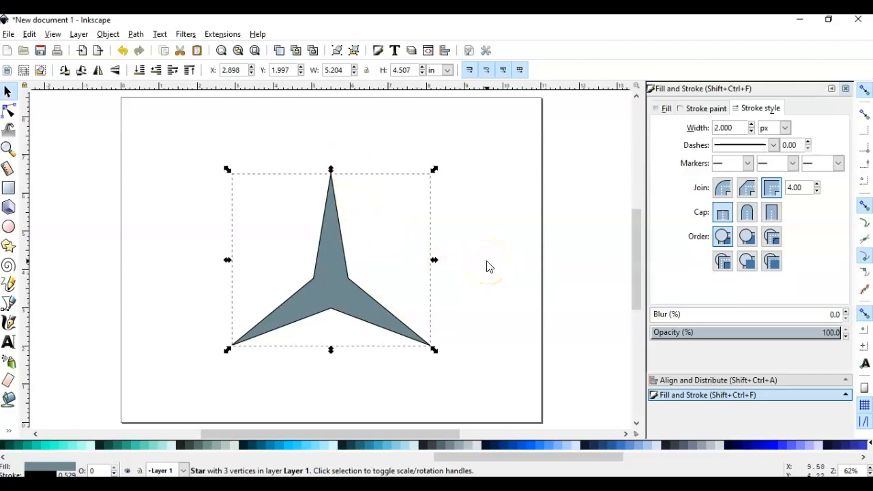
click(10, 309)
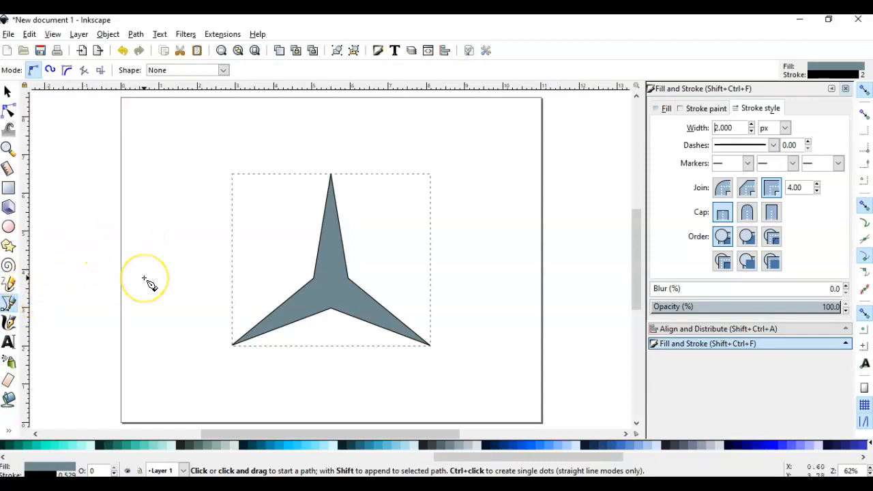
drag(144, 278, 128, 293)
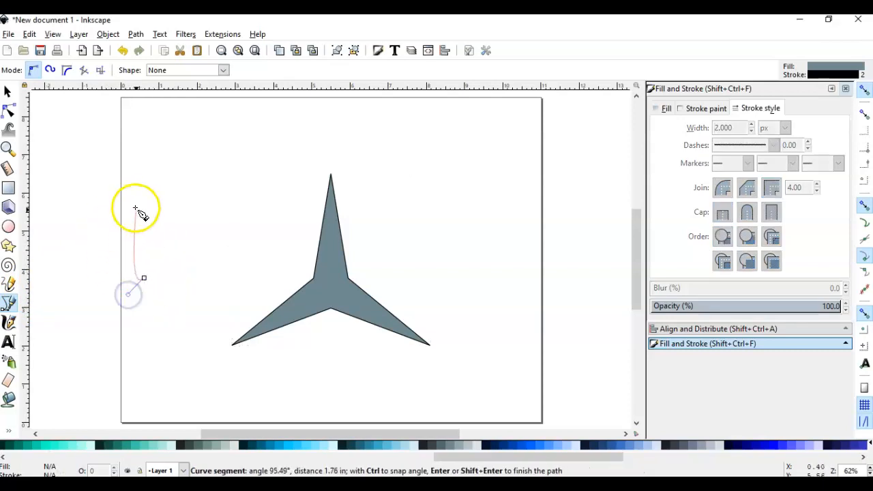
click(172, 298)
click(172, 250)
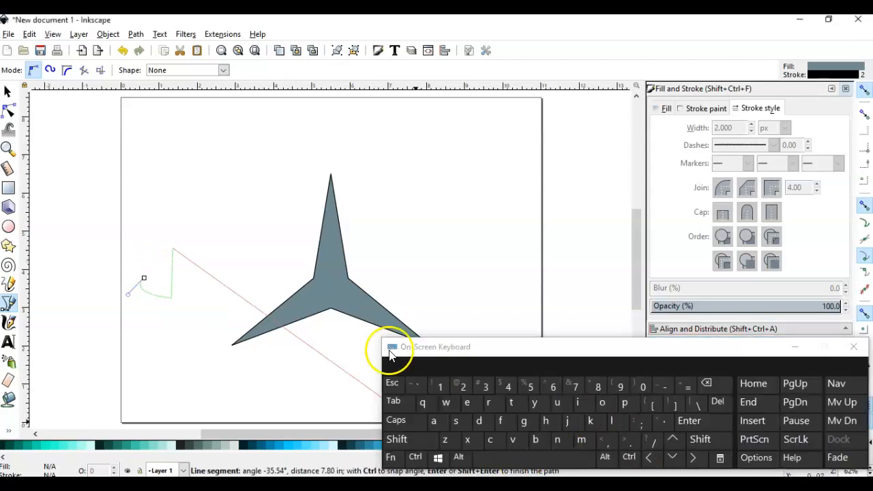
key(Escape)
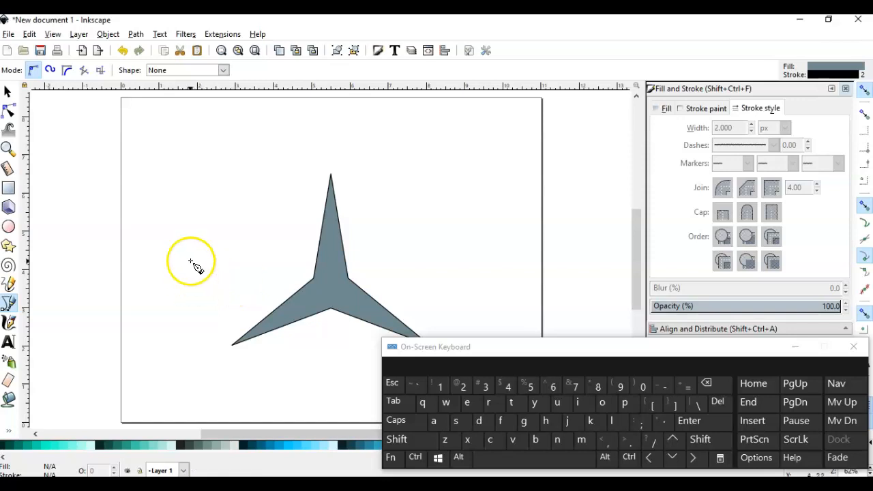
drag(273, 266, 262, 258)
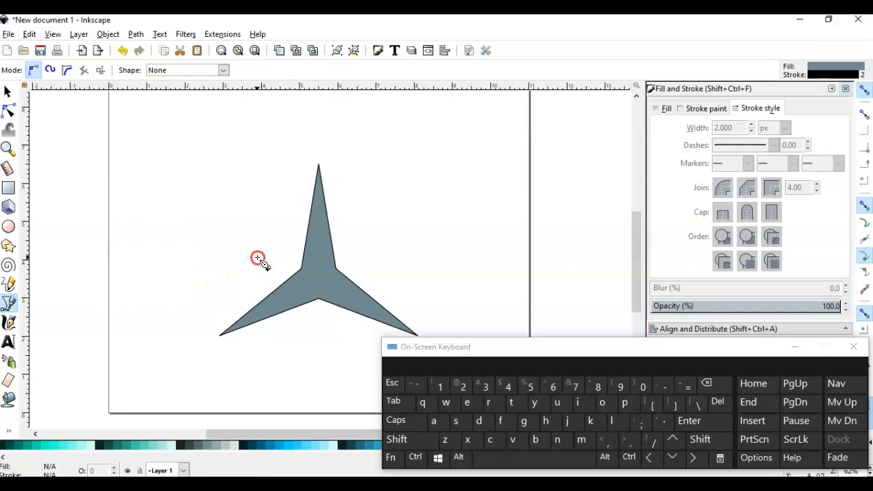
scroll(262, 258, up, 1)
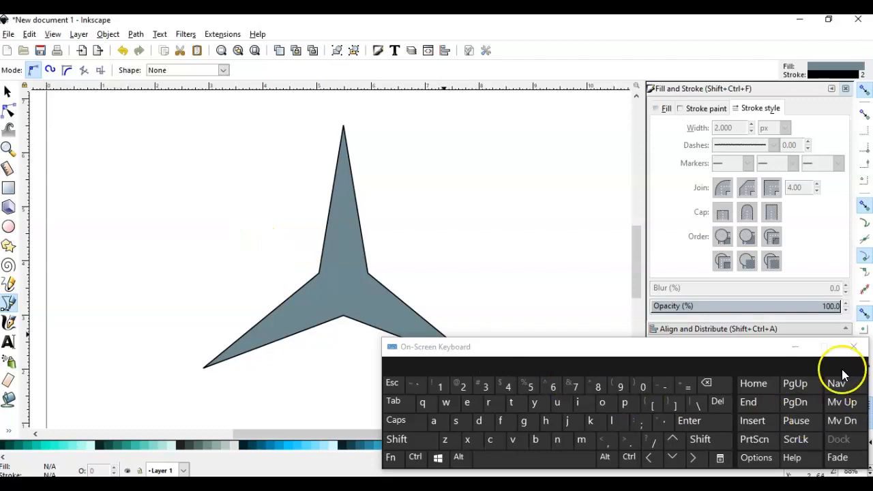
click(793, 347)
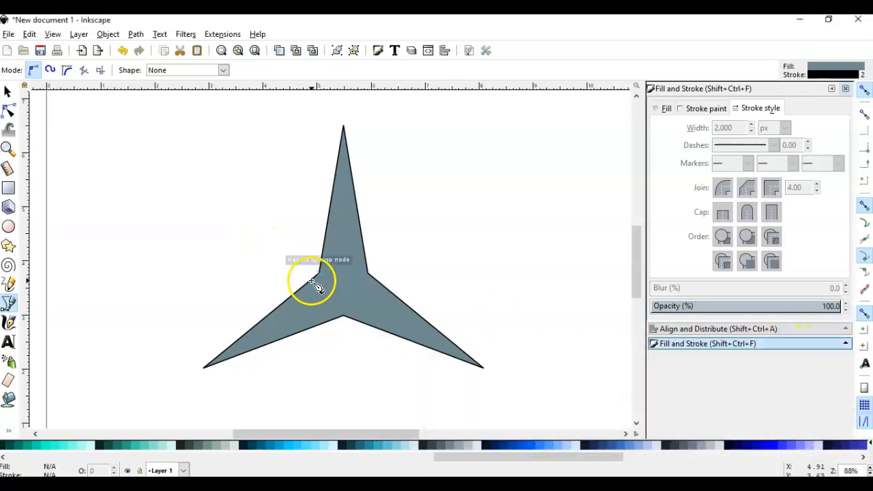
click(9, 305)
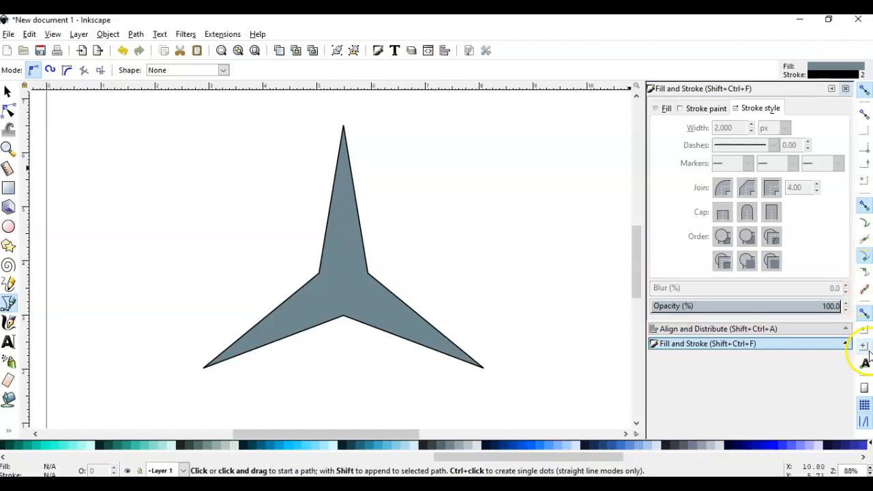
click(52, 34)
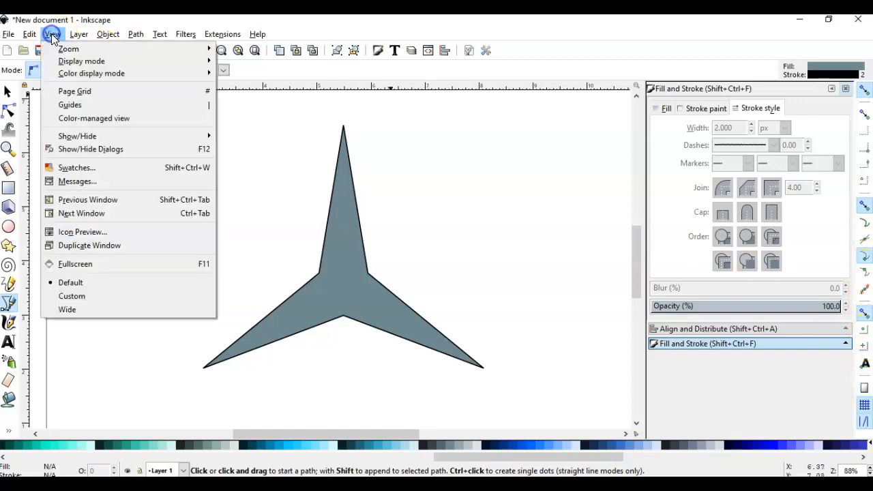
mouse_move(55, 65)
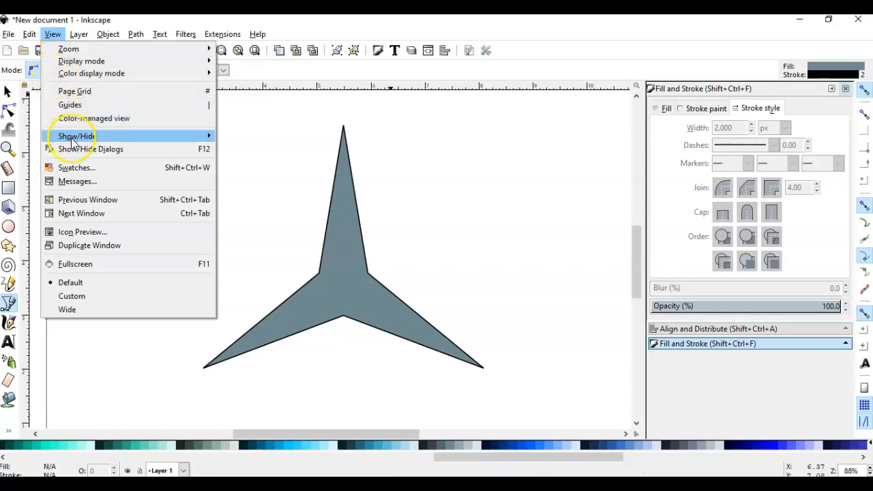
mouse_move(73, 144)
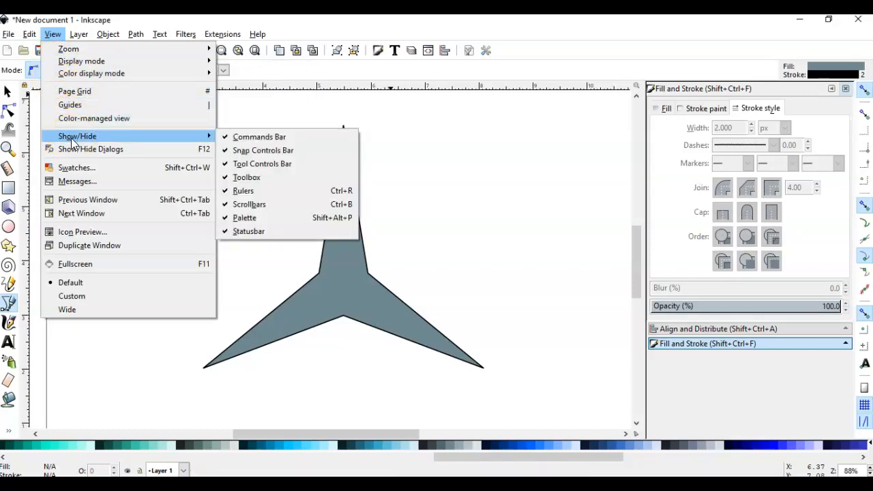
click(54, 34)
click(54, 34)
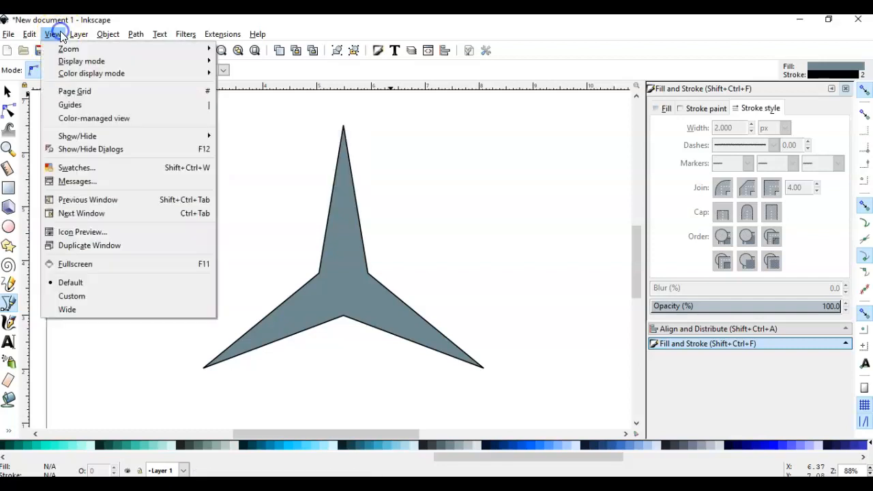
click(100, 281)
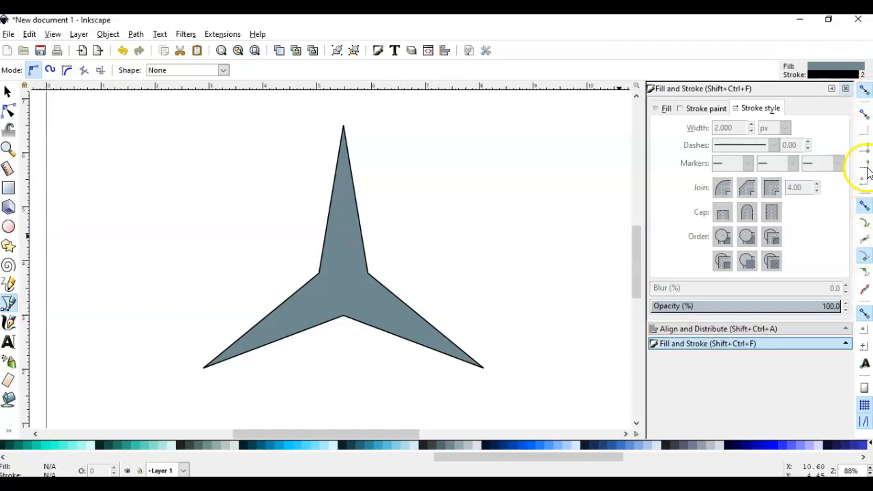
Step: Enable node snapping and draw a closed triangle from the star's top tip to its centre and right inner corner
click(864, 91)
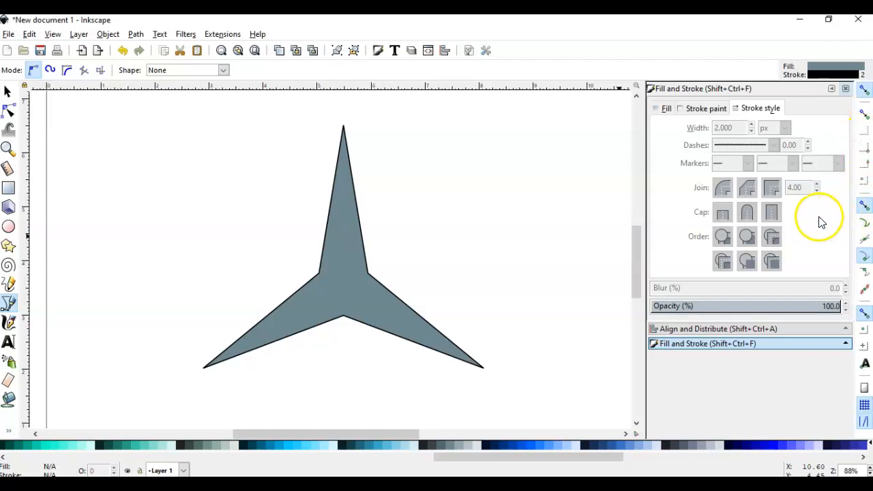
click(864, 207)
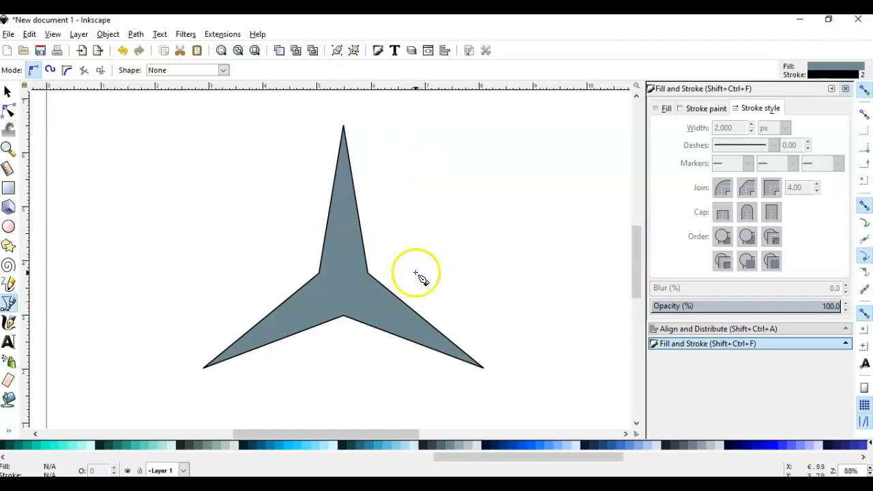
click(344, 127)
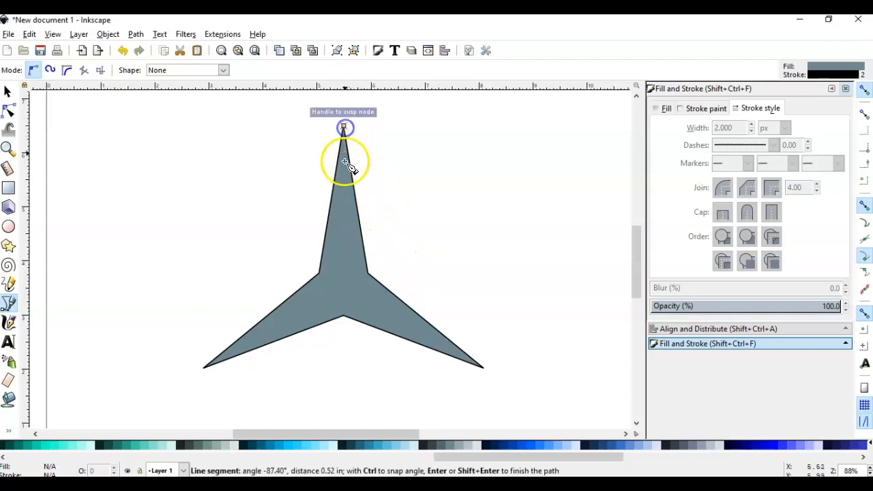
click(343, 316)
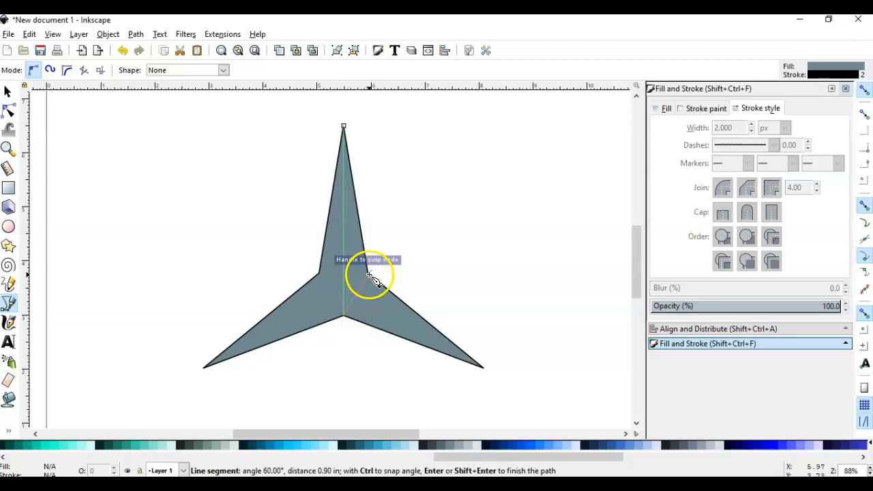
click(368, 274)
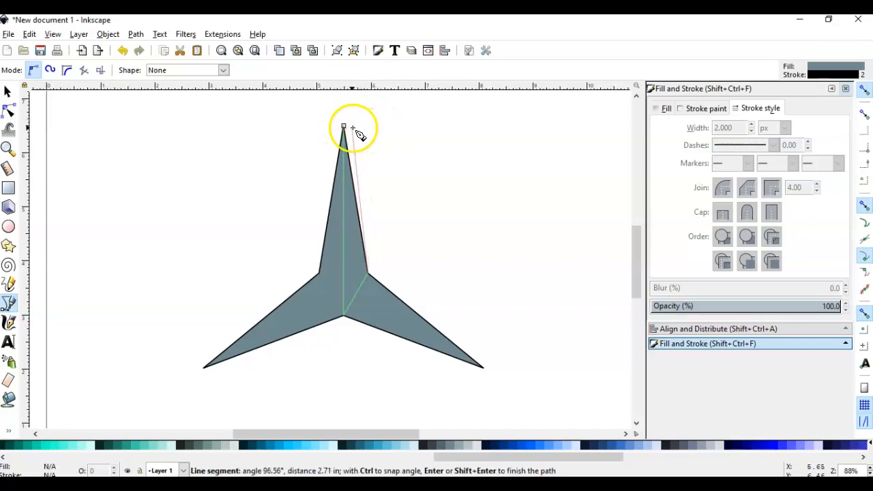
click(343, 127)
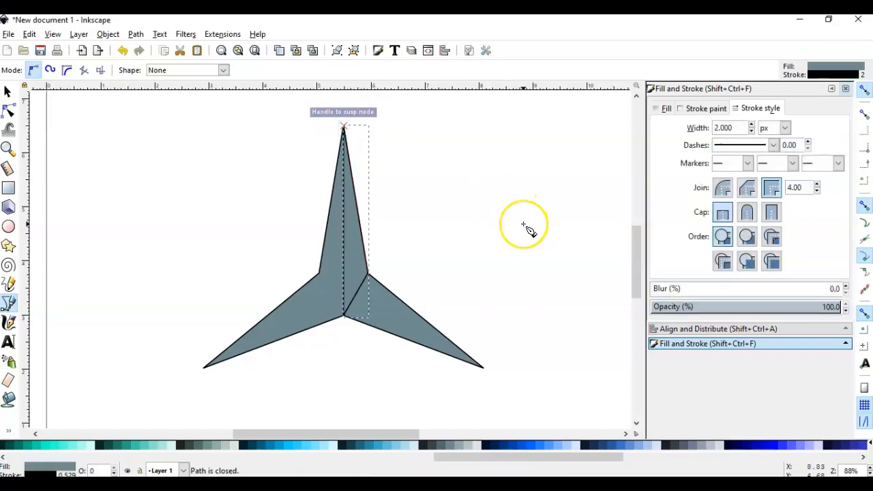
Step: Fill the new triangle with the dark slate #374548 swatch, then switch to the selector and deselect
click(443, 443)
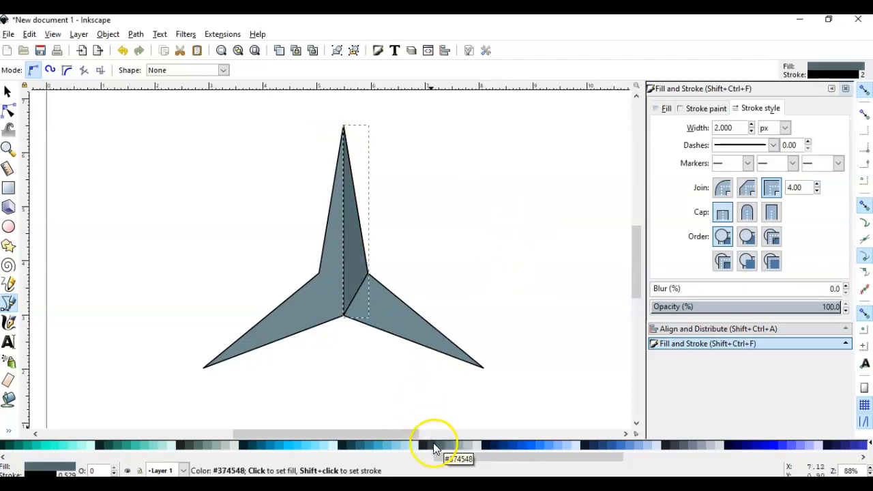
click(433, 443)
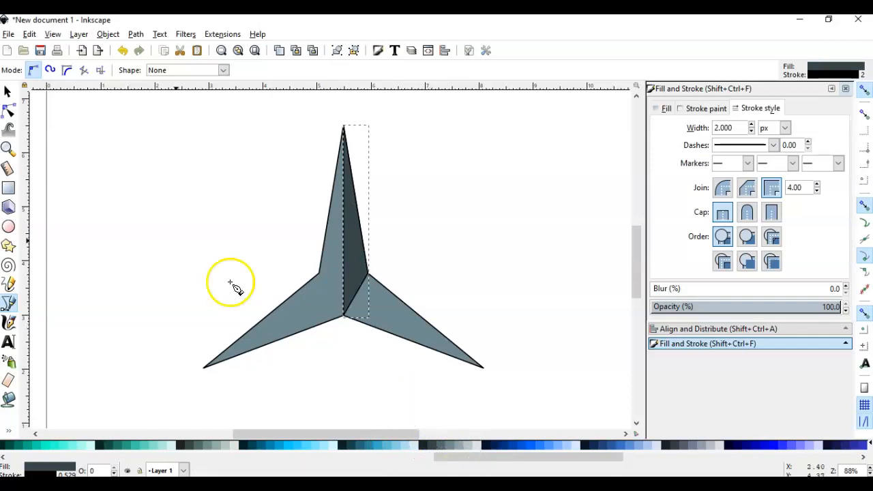
click(9, 91)
click(268, 211)
click(501, 229)
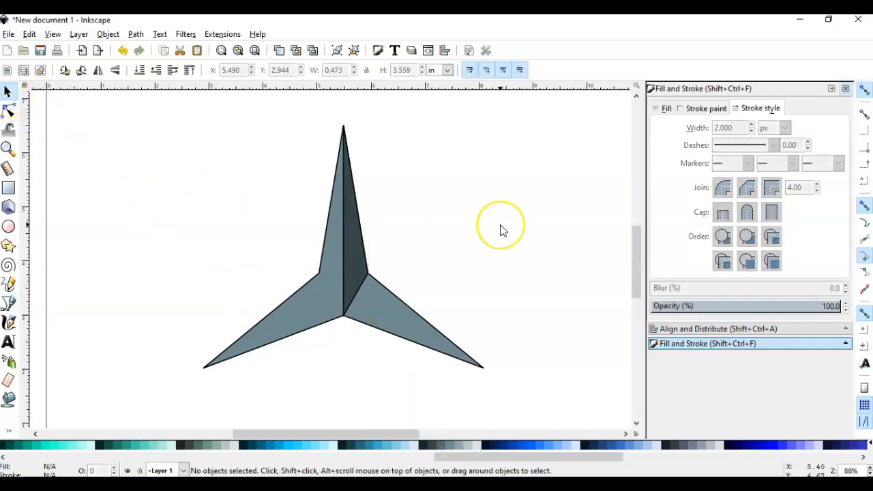
Step: Compare the shaded triangle against the star by alternately selecting and deselecting it
click(531, 186)
click(348, 268)
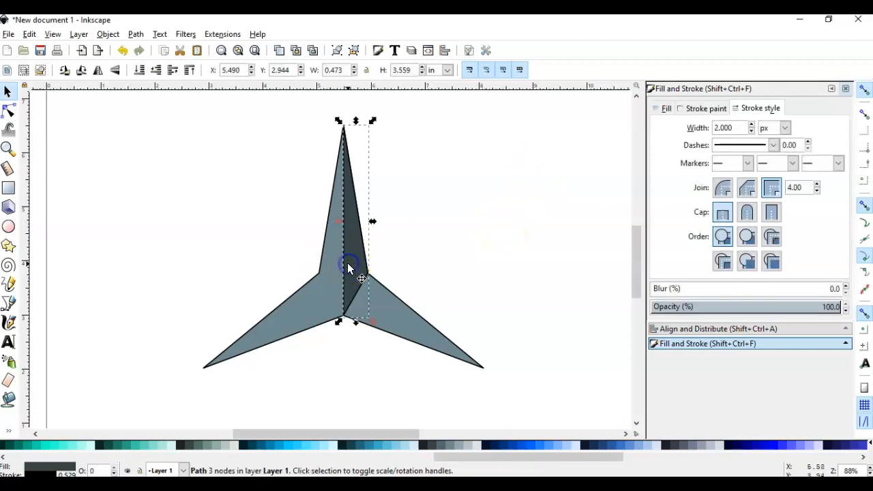
click(431, 244)
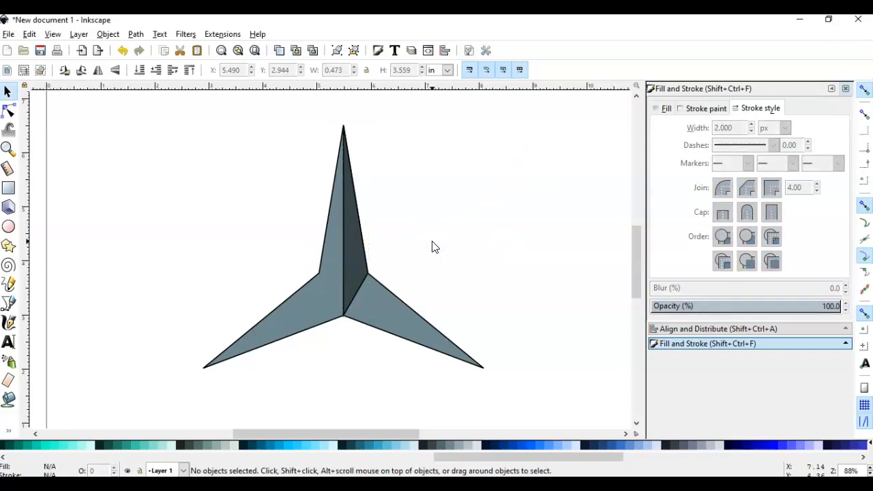
click(348, 293)
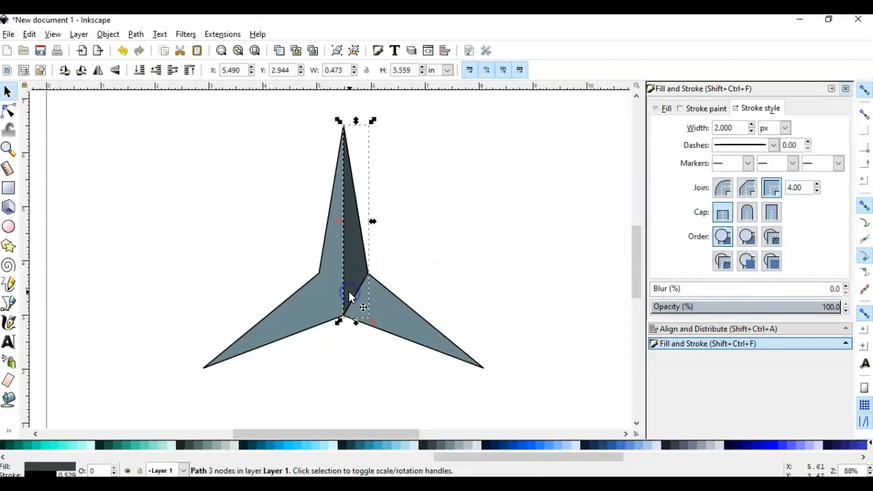
click(418, 259)
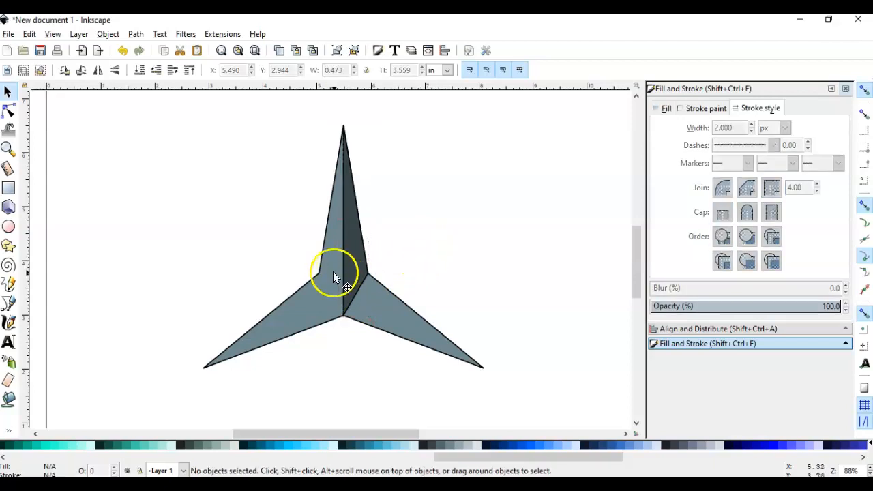
click(354, 266)
click(180, 216)
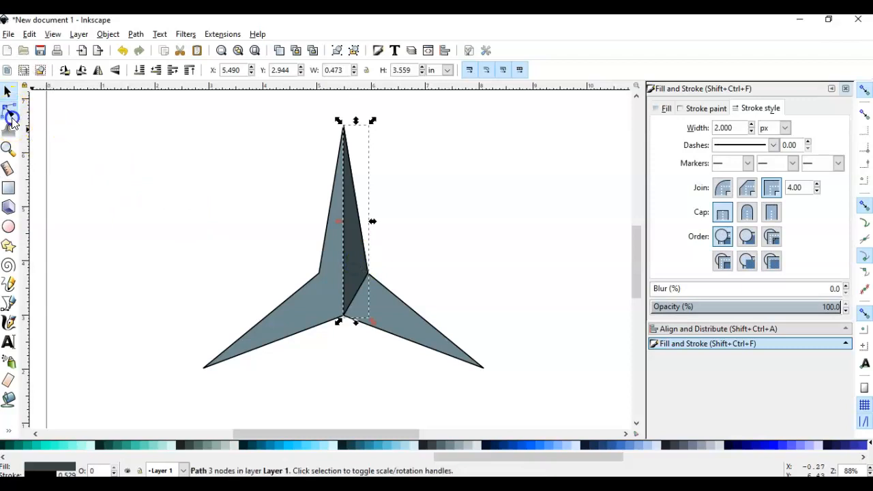
Step: Raise the triangle's bottom node straight up to about Y 3.44 in with the Node tool, then deselect
click(9, 112)
click(354, 320)
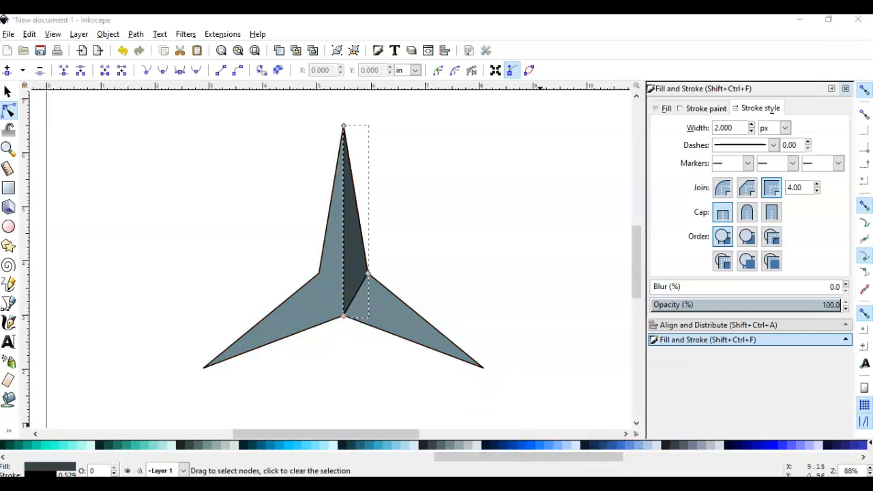
click(546, 487)
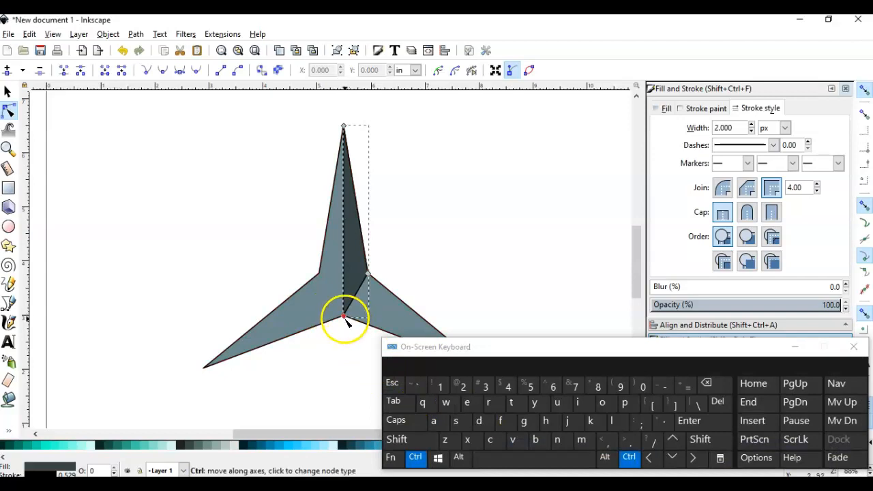
drag(345, 320, 346, 310)
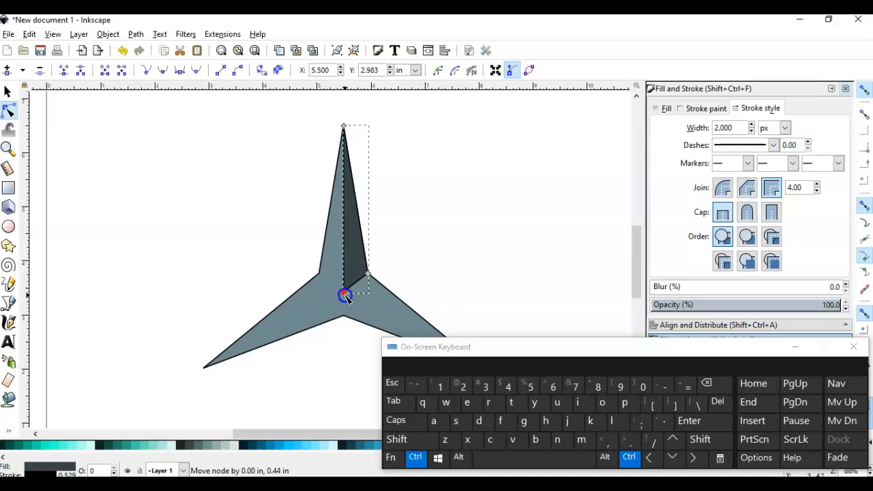
drag(345, 295, 345, 295)
click(434, 238)
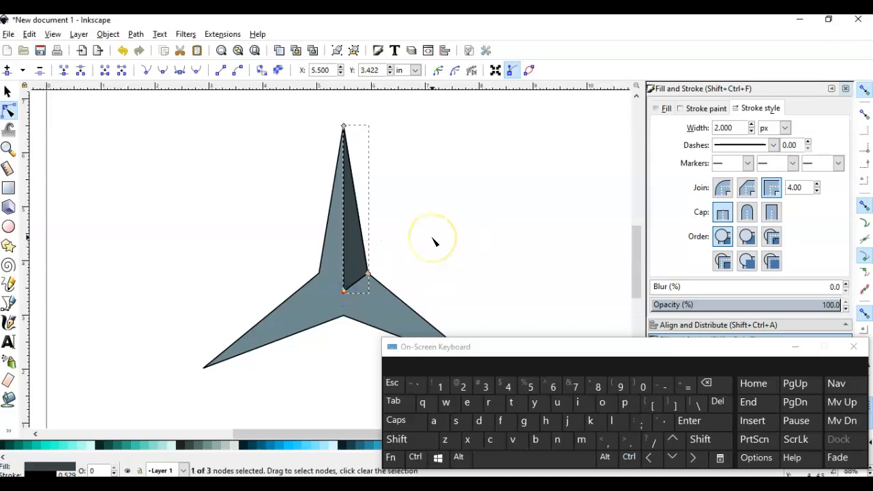
scroll(341, 297, up, 4)
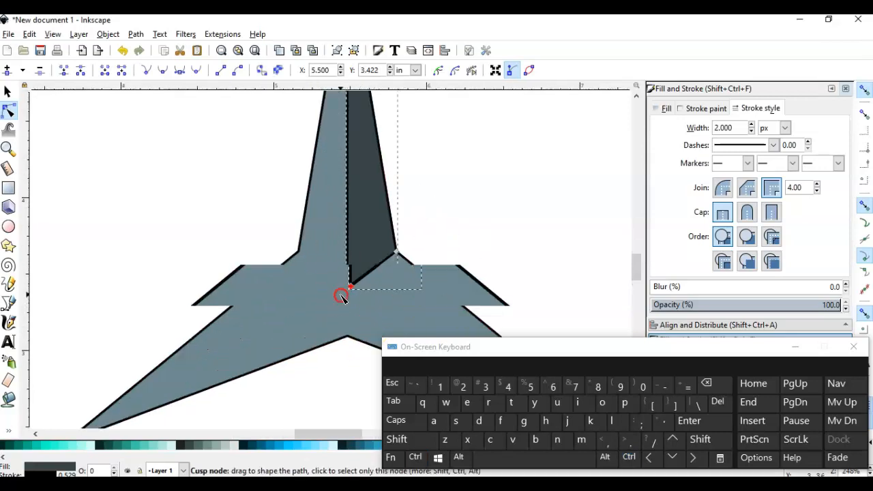
drag(355, 283, 355, 278)
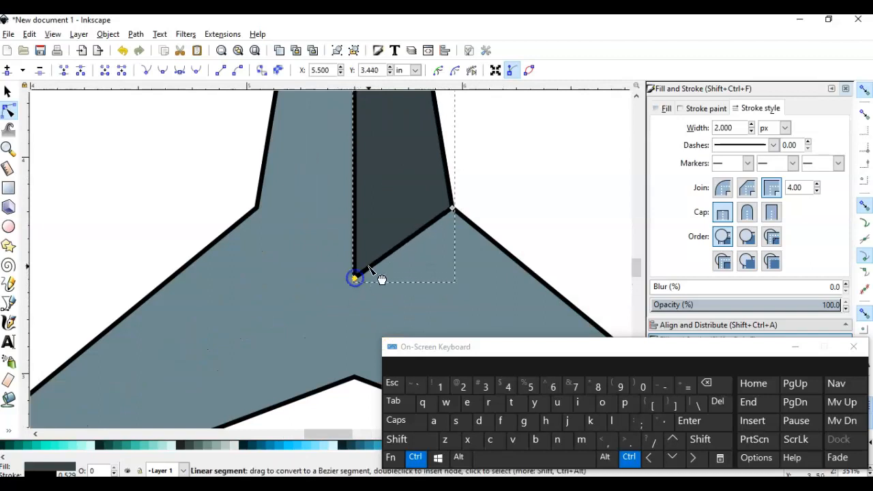
click(255, 51)
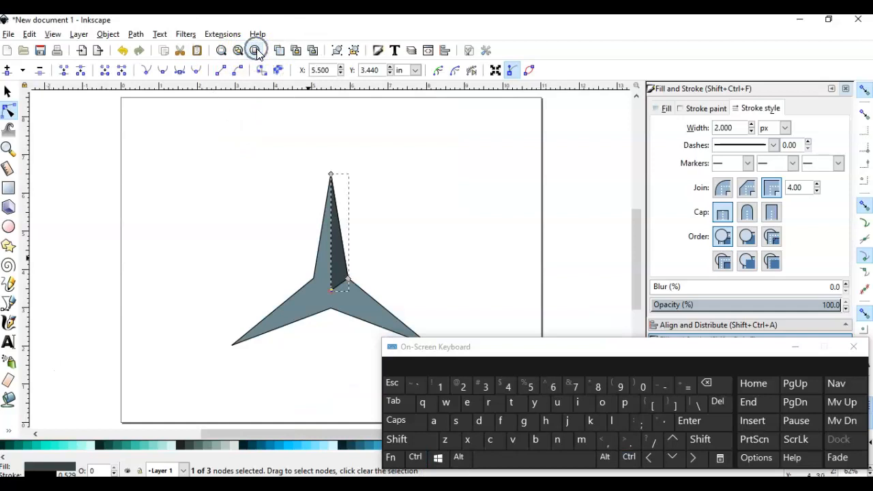
click(8, 92)
click(99, 174)
scroll(160, 193, down, 1)
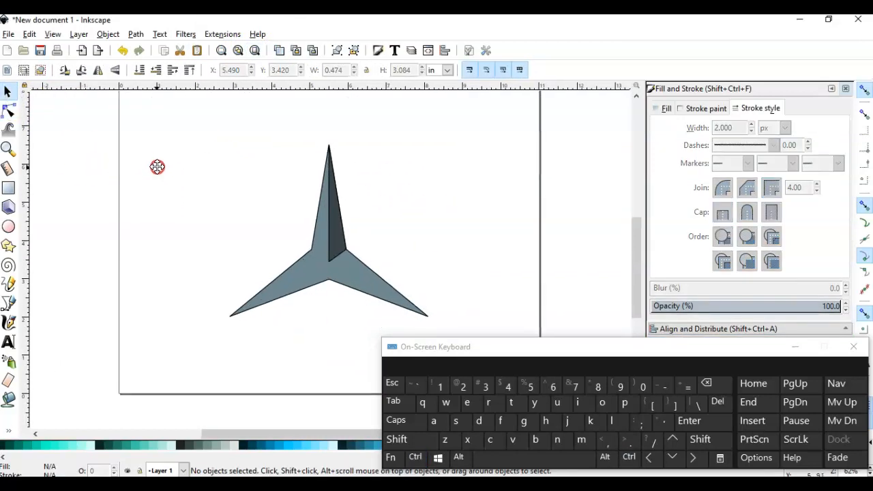
Step: Duplicate the shaded triangle facet and move the copy aside to the right of the star, then deselect
click(337, 233)
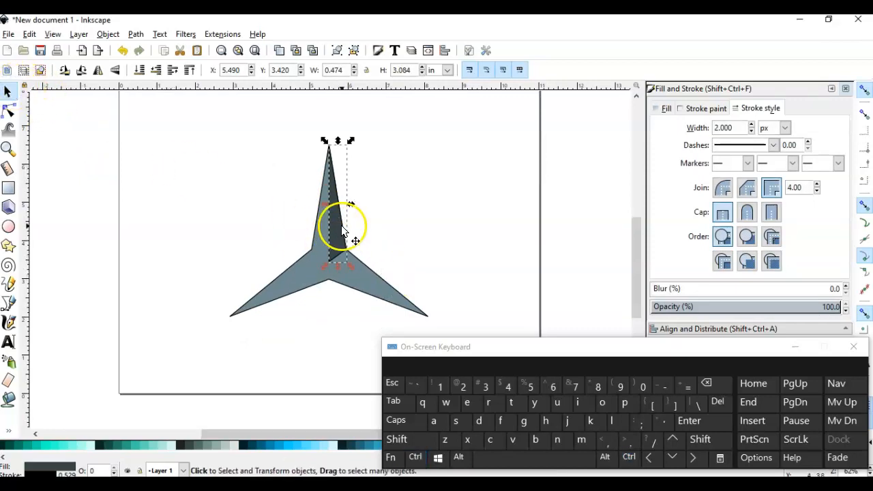
right_click(343, 229)
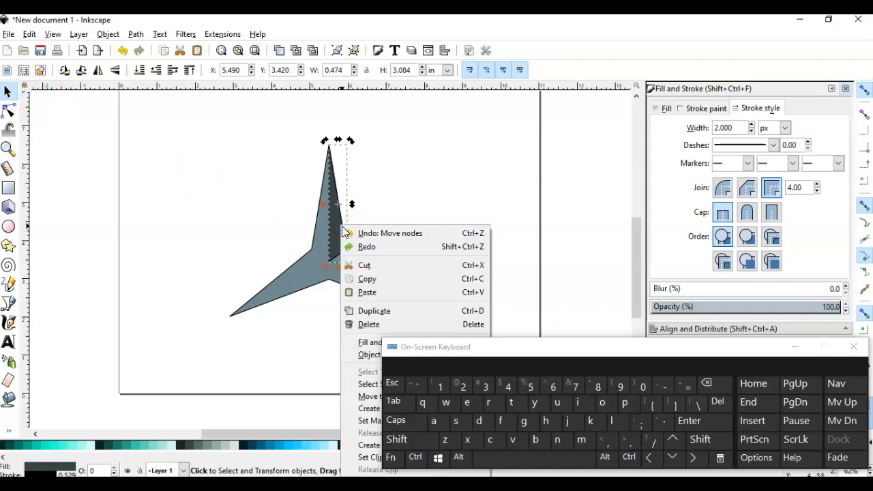
key(ctrl)
key(ctrl)
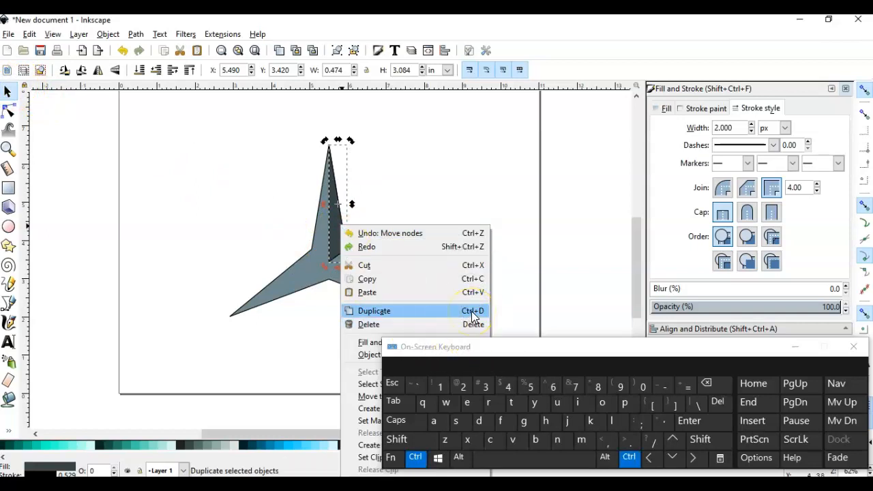
click(361, 317)
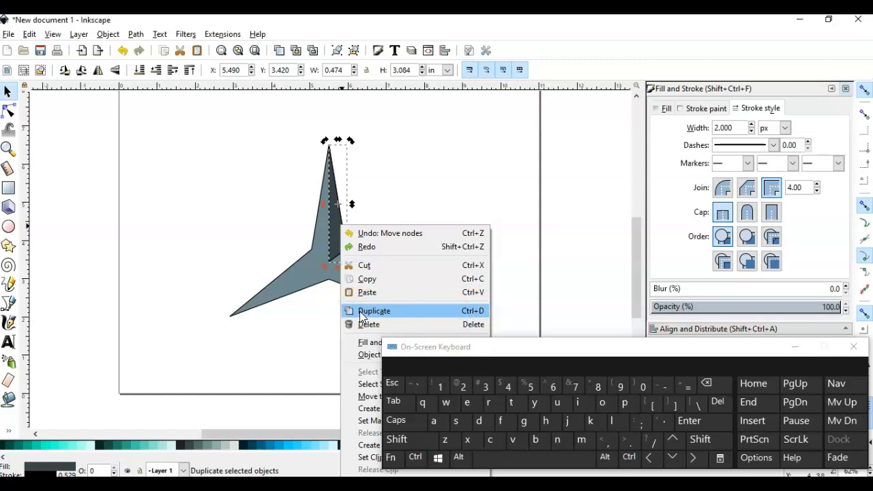
click(361, 313)
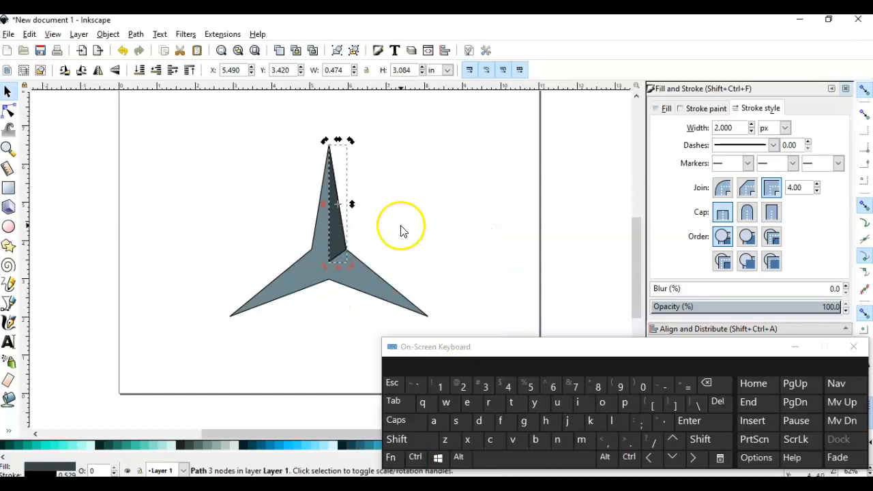
drag(338, 238, 388, 237)
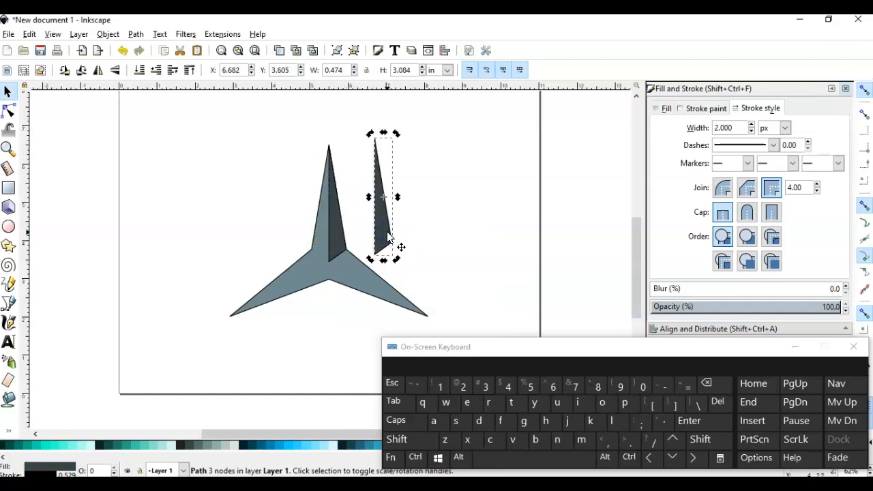
key(ctrl)
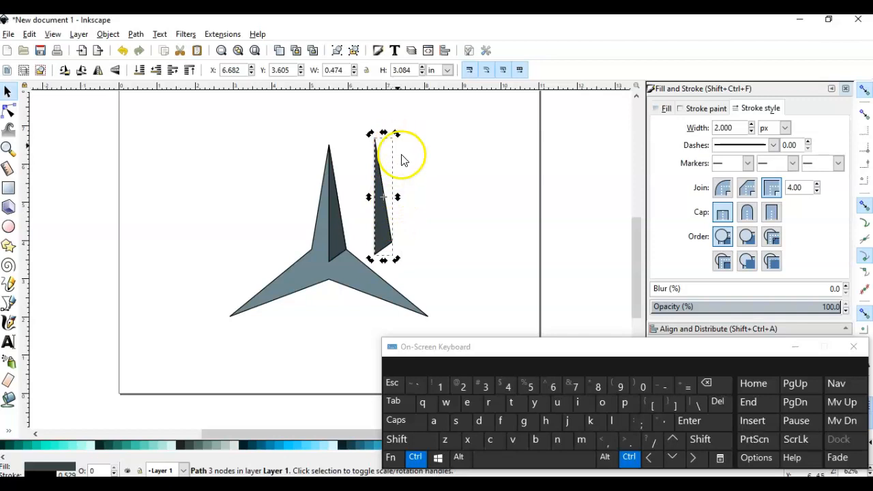
ctrl+click(444, 188)
click(154, 129)
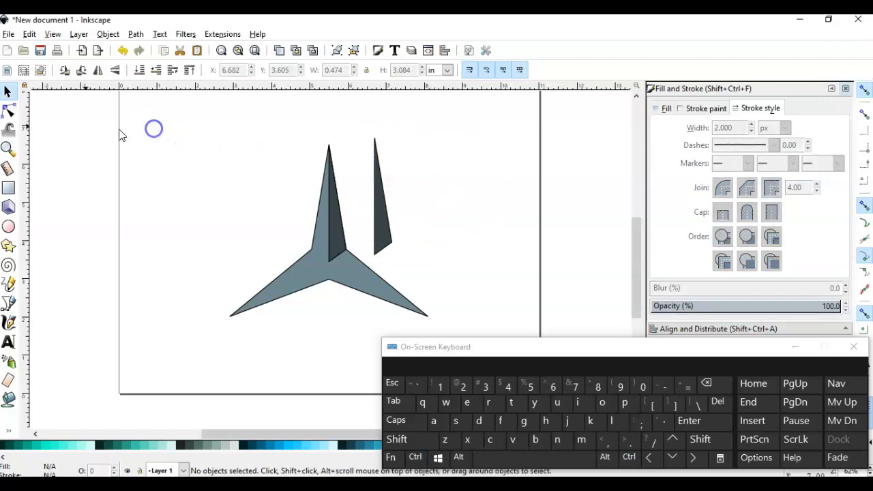
Step: Rotate the copied facet and place it along the lower edge of the star's right arm
click(385, 232)
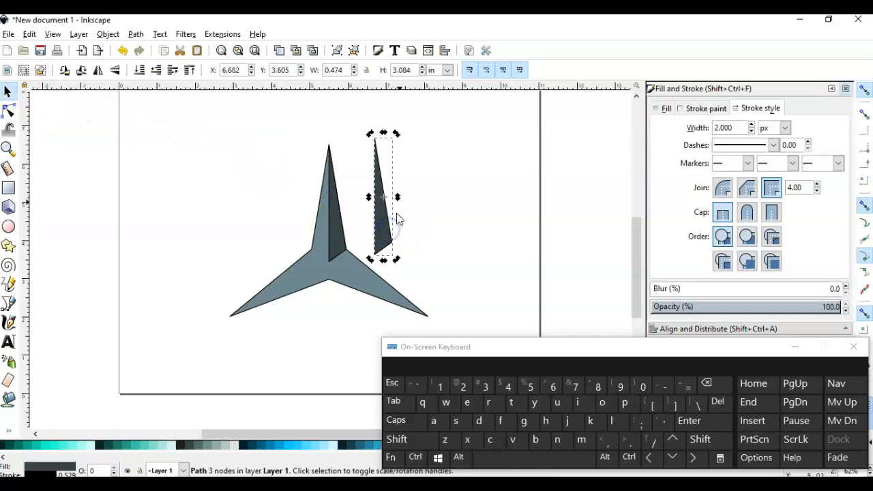
key(ctrl)
key(ctrl)
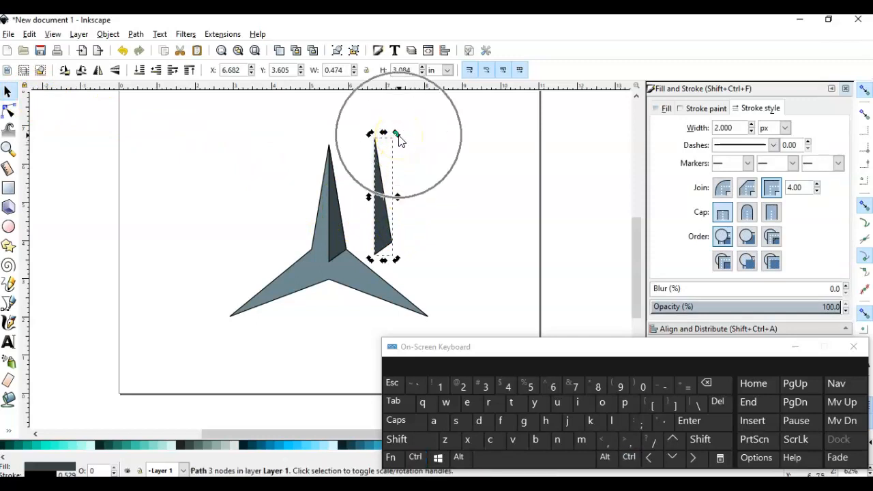
key(ctrl)
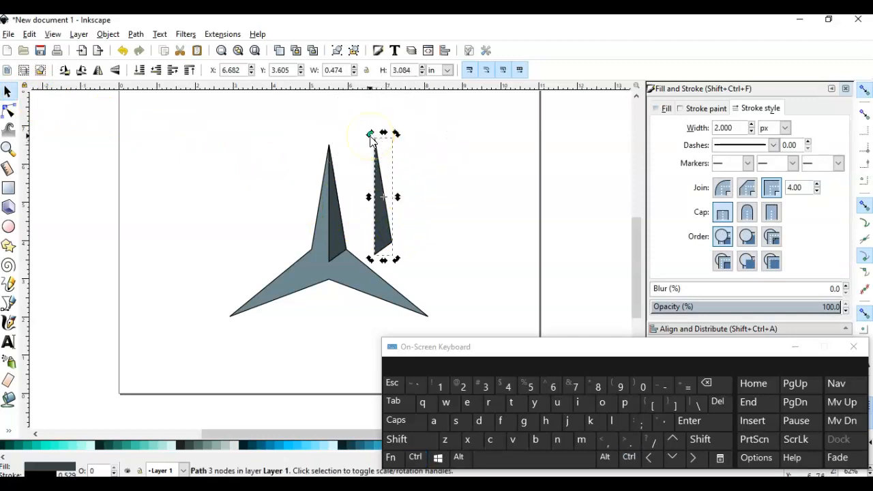
drag(396, 135, 439, 244)
drag(367, 188, 356, 285)
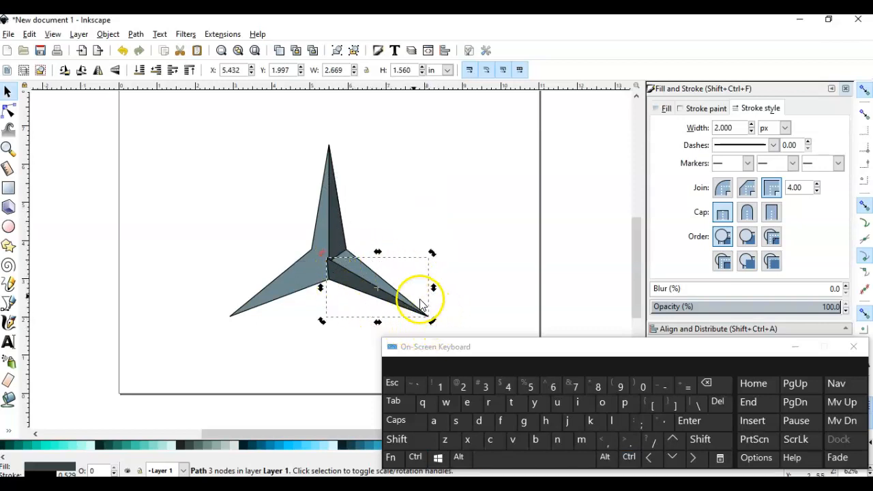
mouse_move(364, 292)
mouse_down()
mouse_move(390, 259)
mouse_move(366, 264)
mouse_move(364, 282)
mouse_up()
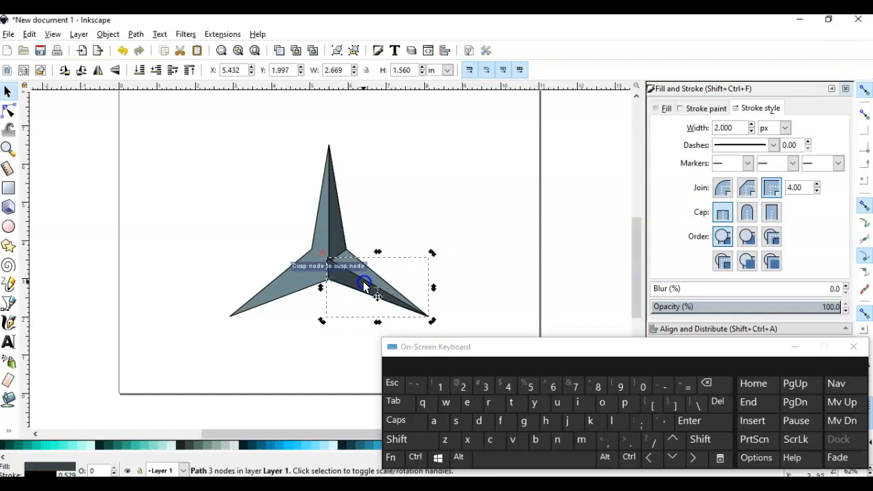
Step: Fine-tune the right-arm facet's position and snap its upper node to the star's centre with the Node tool, then deselect
scroll(354, 285, up, 3)
drag(290, 272, 317, 279)
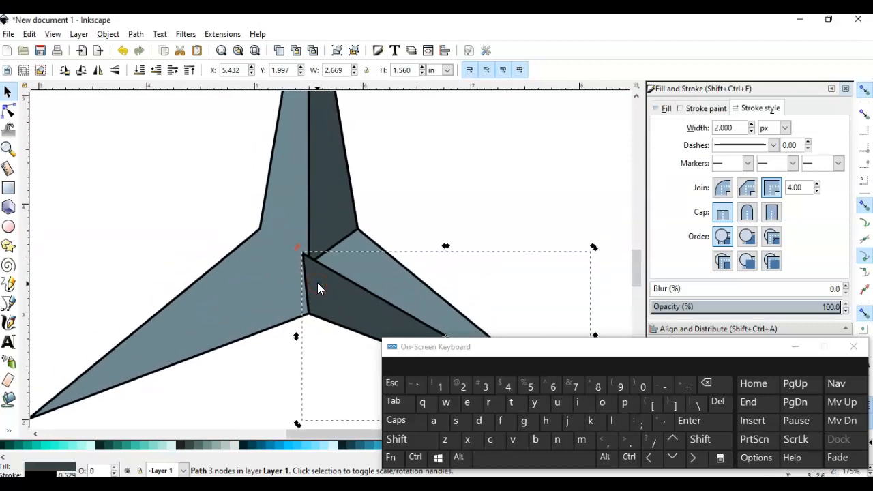
mouse_move(382, 199)
mouse_down()
mouse_move(388, 155)
mouse_move(378, 173)
mouse_up()
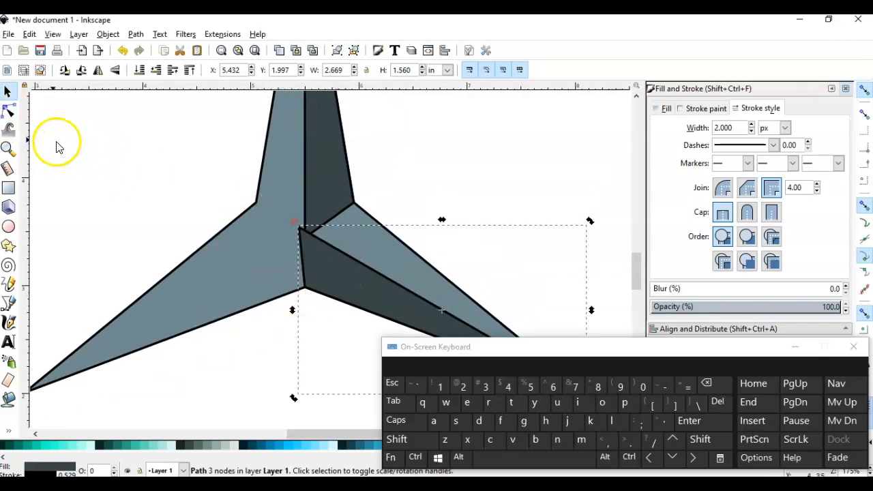
click(9, 110)
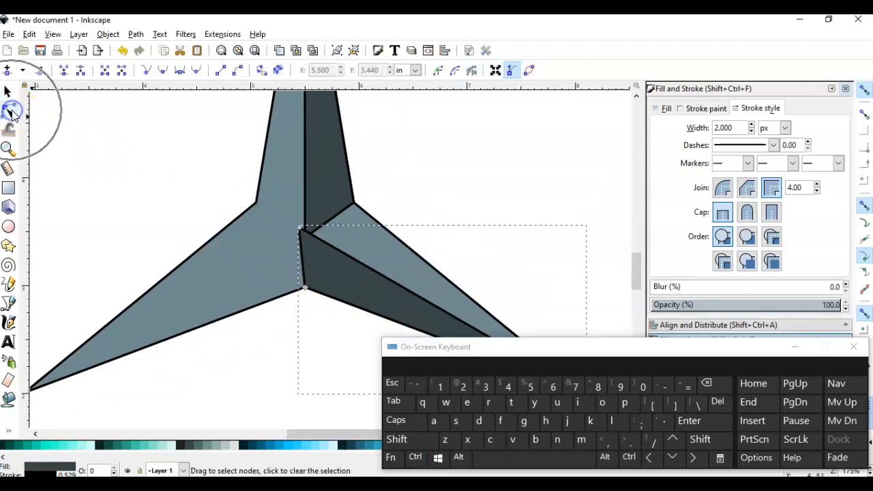
middle_click(332, 249)
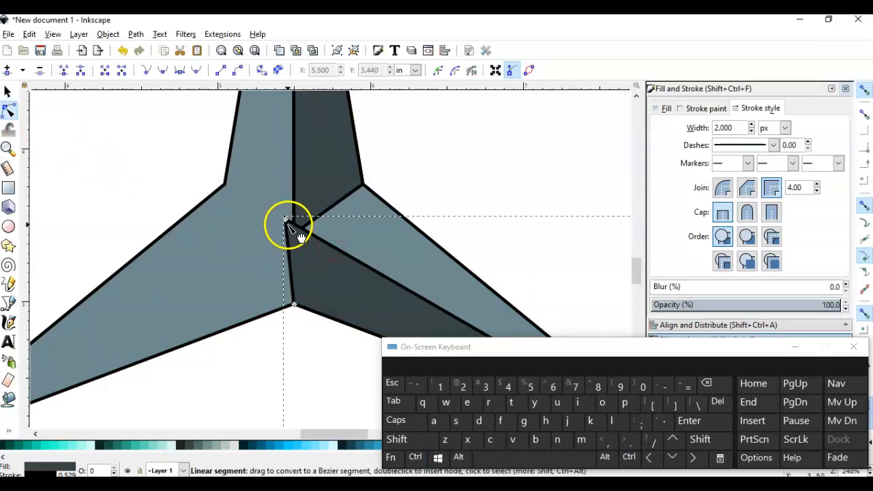
mouse_move(287, 223)
mouse_down()
mouse_move(288, 249)
mouse_move(293, 238)
mouse_up()
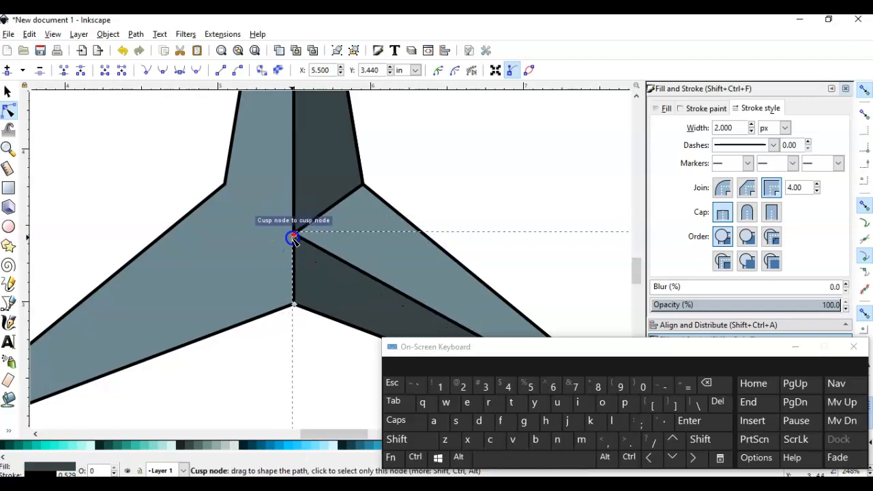
click(430, 197)
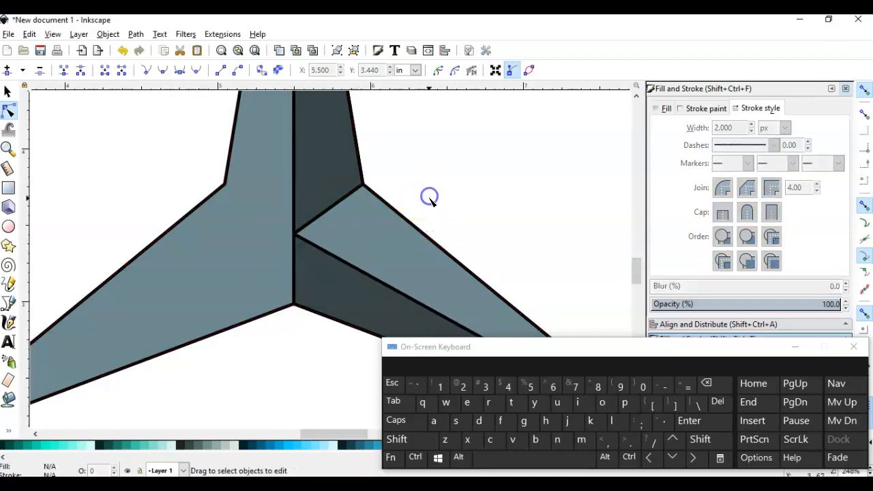
Step: Duplicate the right-arm facet, flip the copy horizontally, and move it onto the star's left arm
click(255, 50)
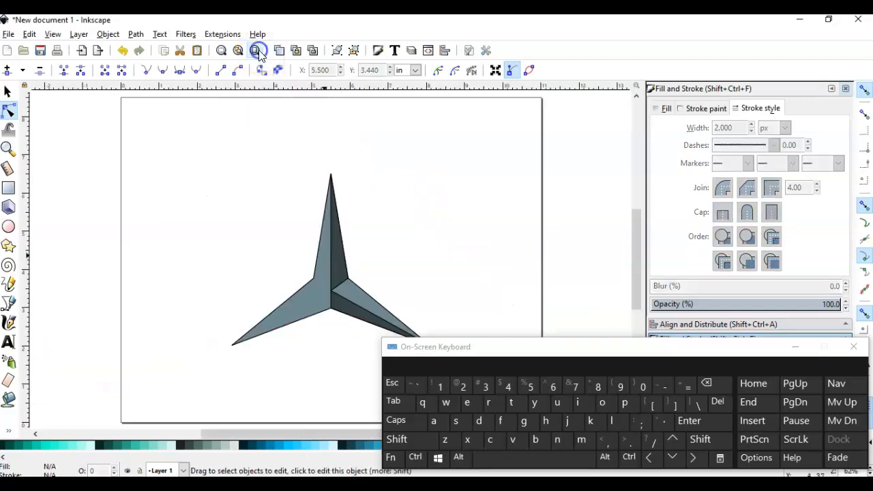
drag(462, 249, 463, 195)
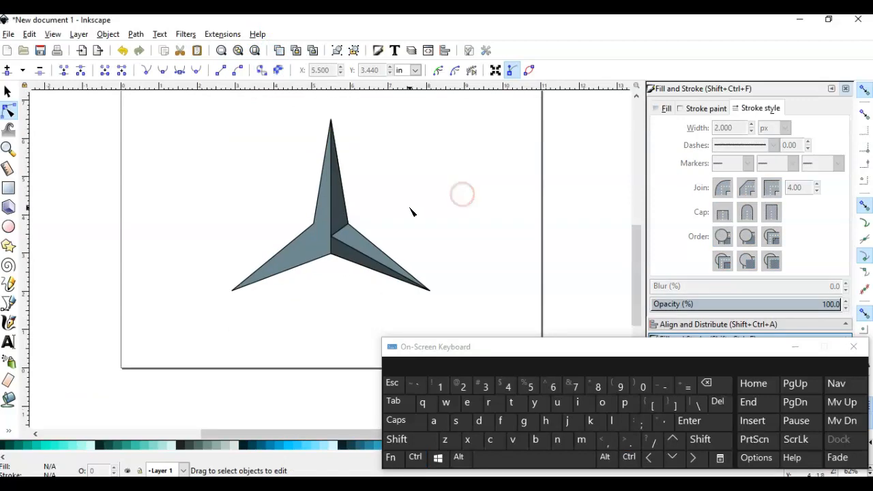
click(9, 91)
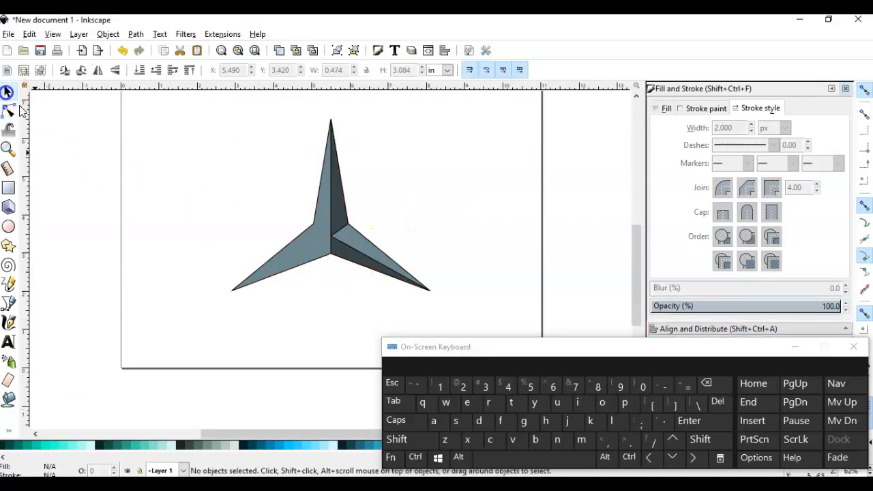
click(346, 258)
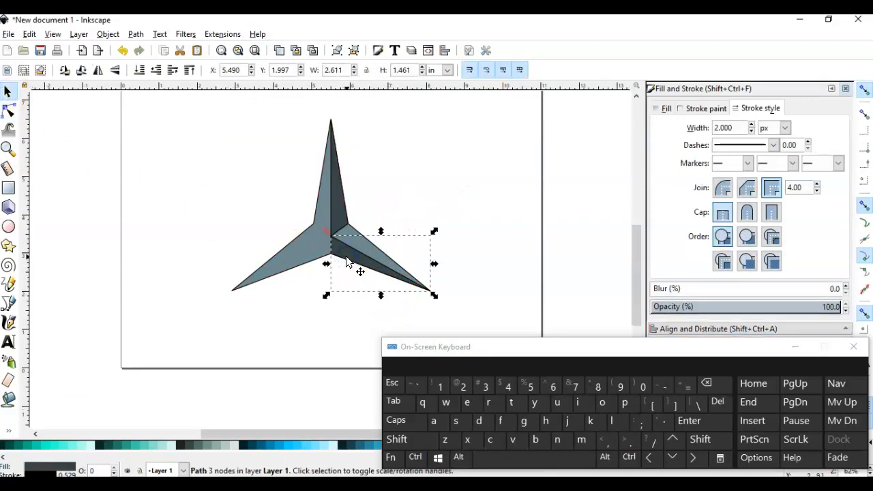
right_click(349, 243)
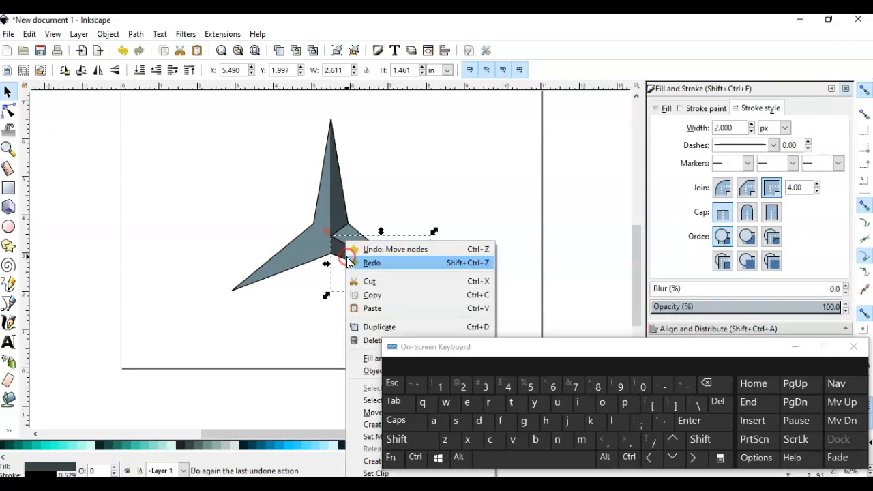
click(388, 326)
click(97, 71)
click(97, 71)
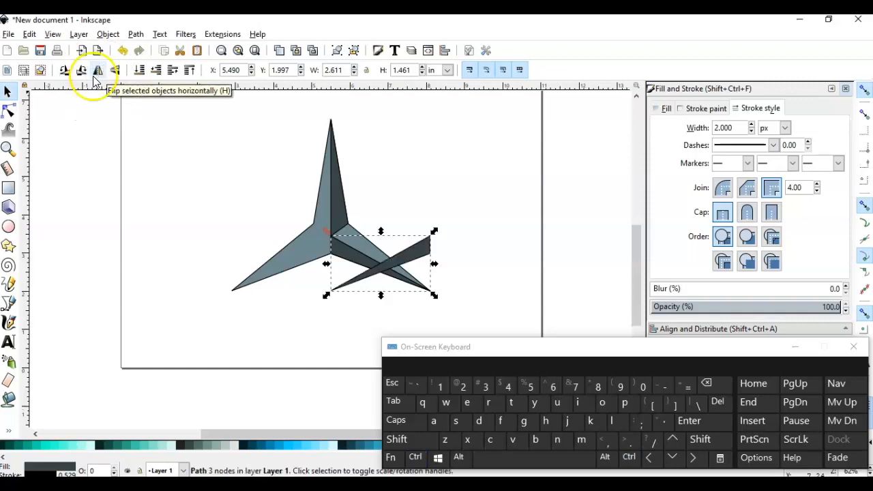
drag(415, 247, 313, 241)
click(425, 229)
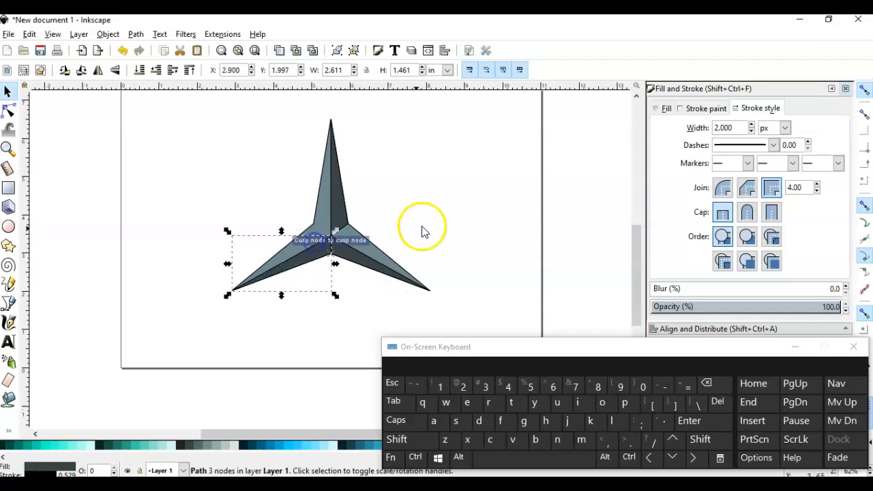
Step: Draw a straight Pen line from the left arm's inner corner to the star's centre, then deselect
scroll(426, 227, up, 1)
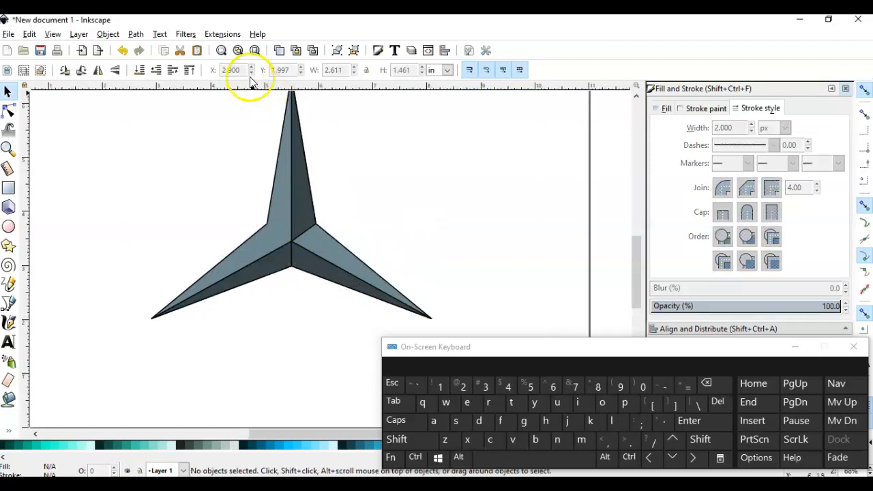
click(254, 50)
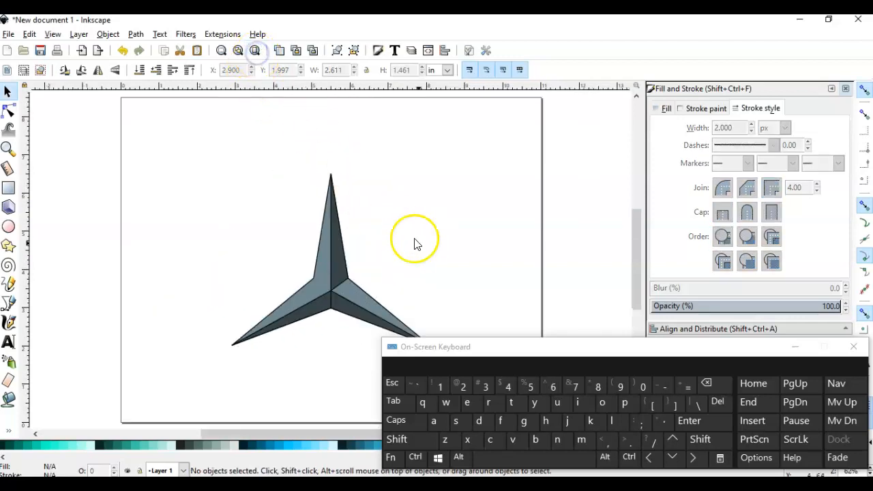
click(796, 349)
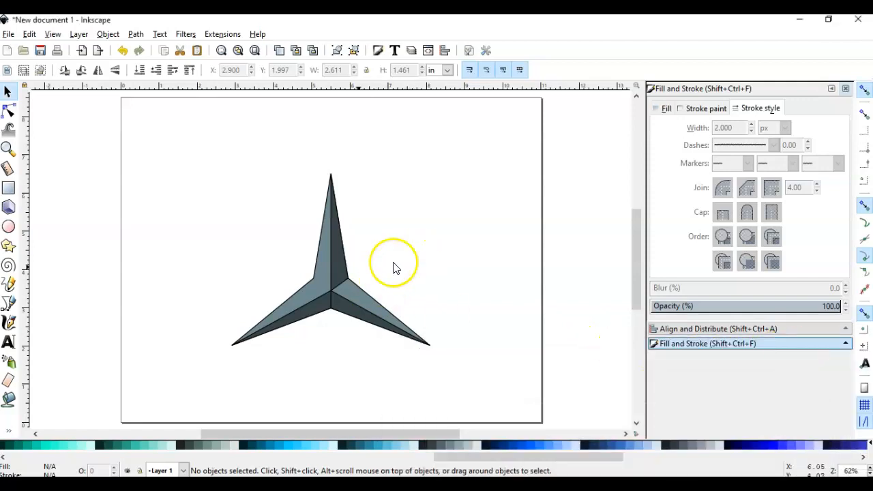
scroll(324, 285, up, 2)
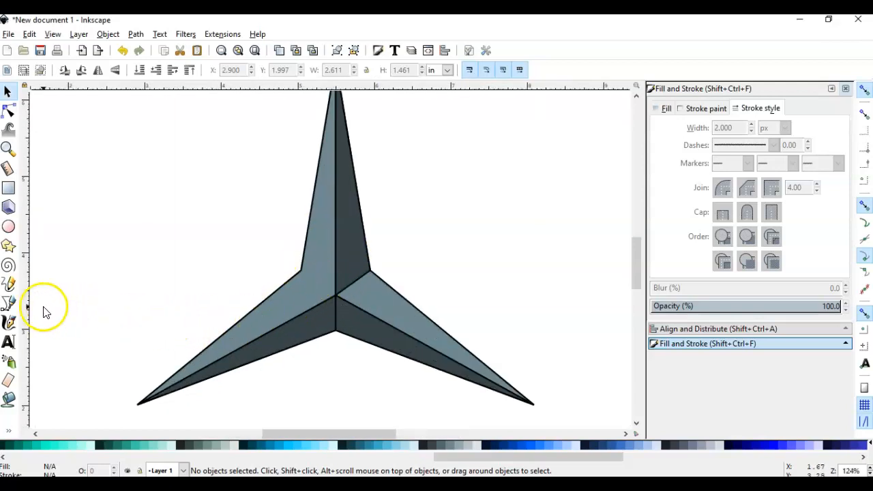
click(8, 304)
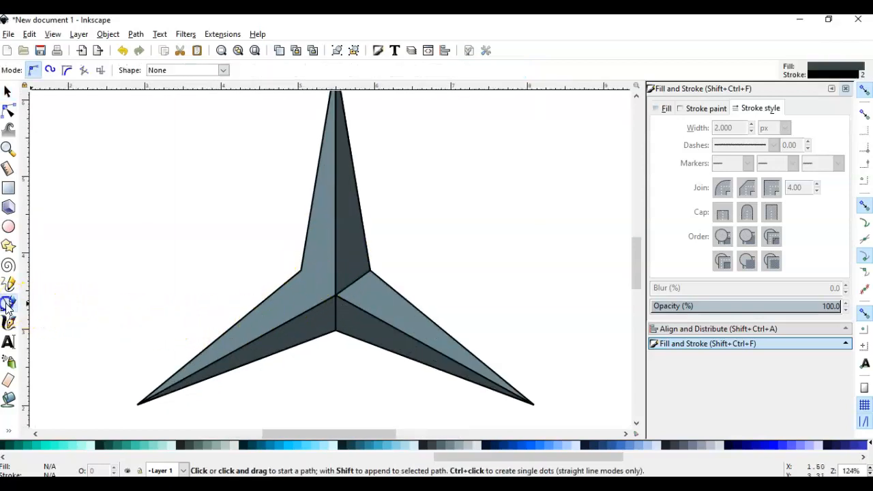
click(301, 270)
click(335, 298)
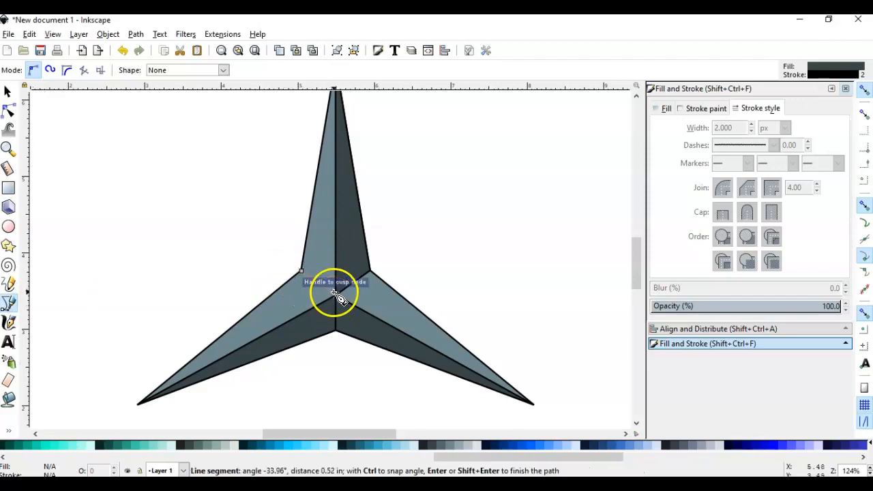
key(Return)
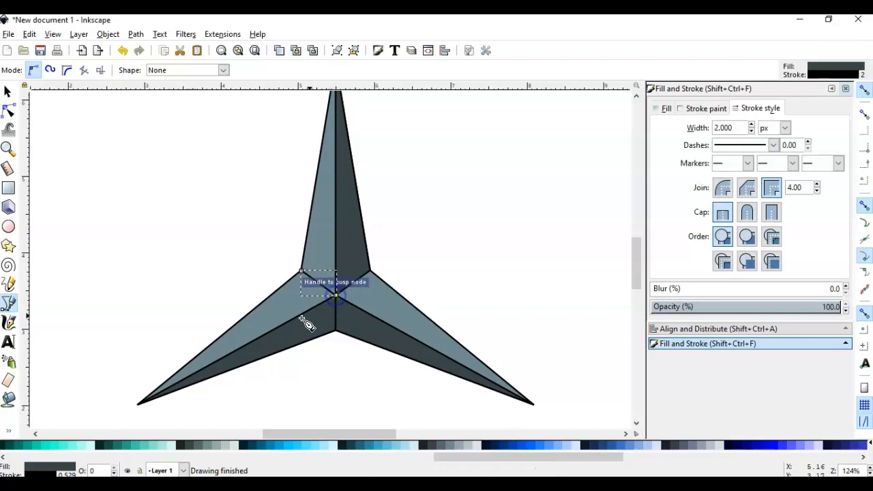
click(10, 92)
click(114, 187)
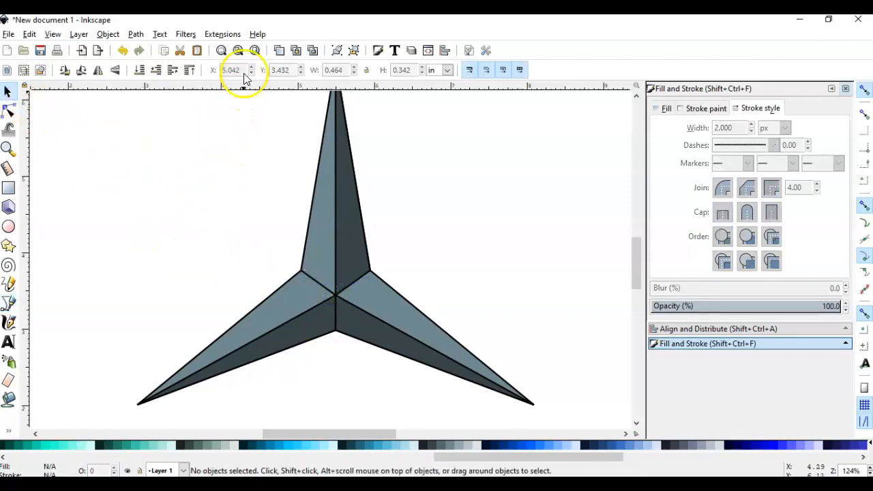
click(253, 50)
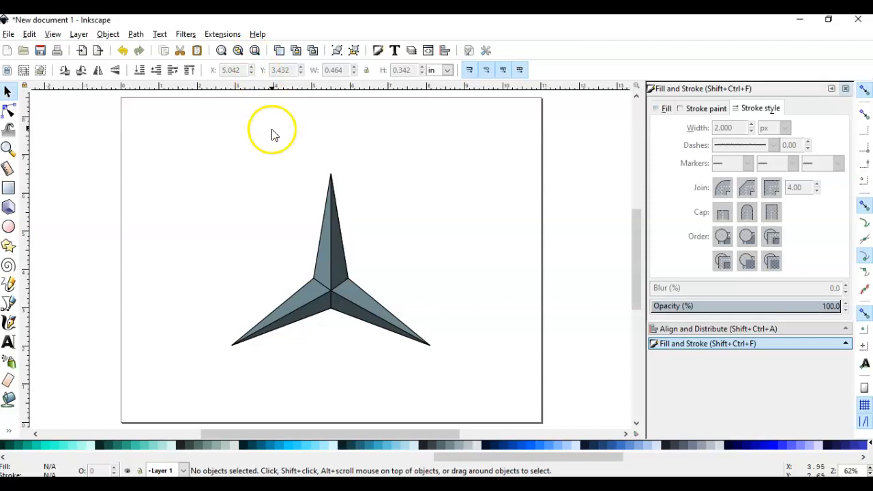
Step: Select all five star pieces and group them, then deselect
mouse_move(204, 156)
mouse_down()
mouse_move(433, 375)
mouse_move(458, 390)
mouse_up()
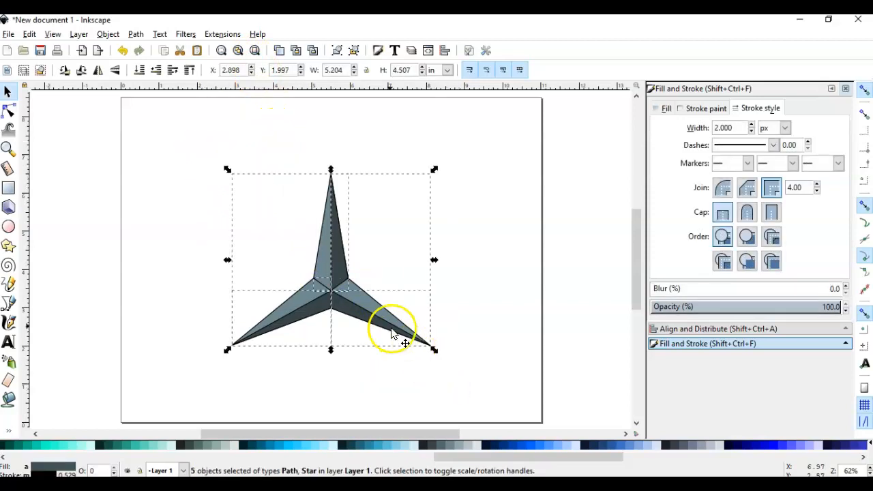
right_click(364, 304)
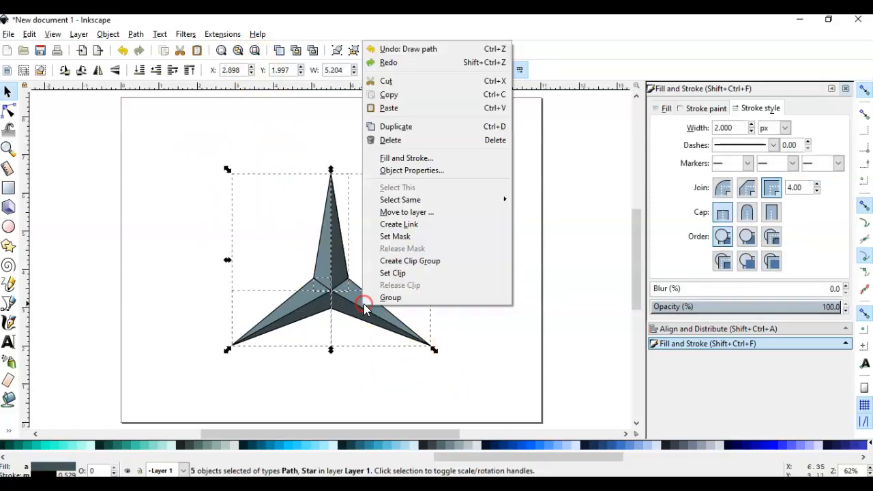
click(400, 300)
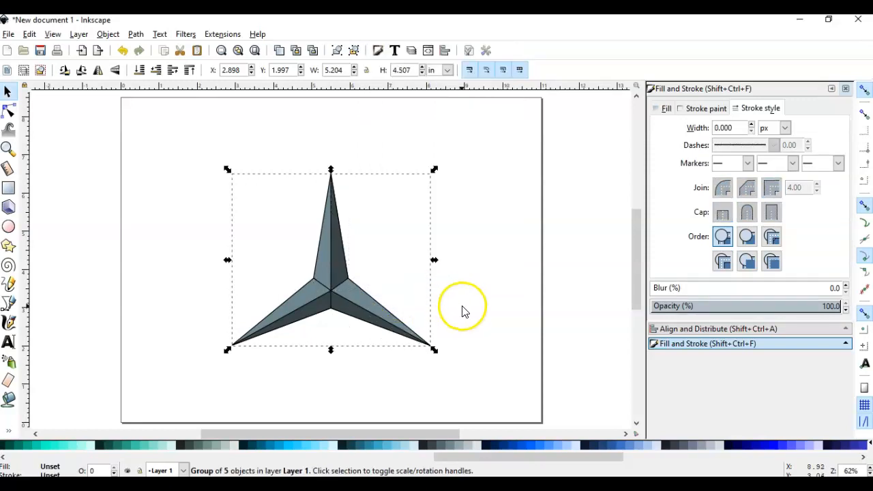
click(217, 254)
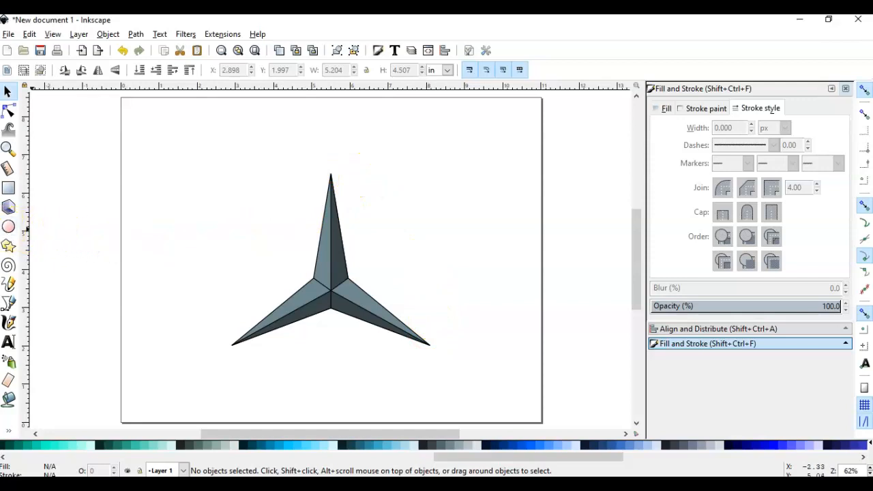
Step: Draw a perfect circle about 5.5 in across with the Ellipse tool, left of the star's centre
click(8, 227)
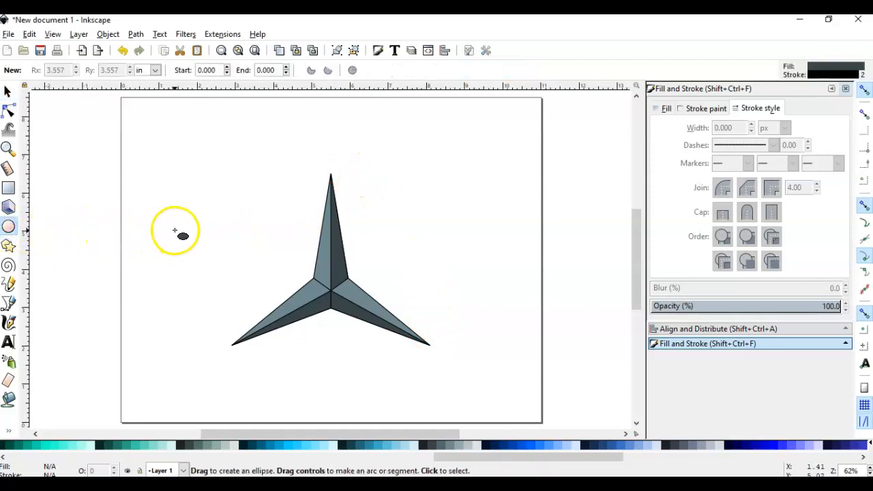
click(655, 484)
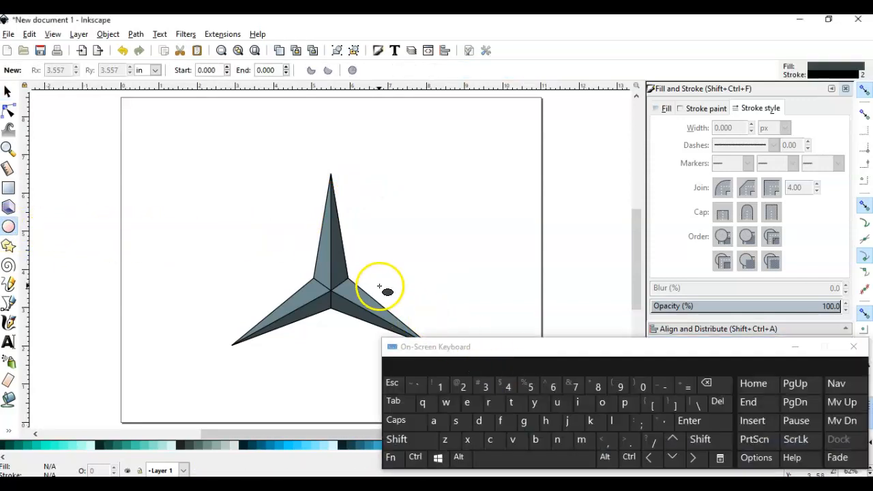
key(ctrl+shift)
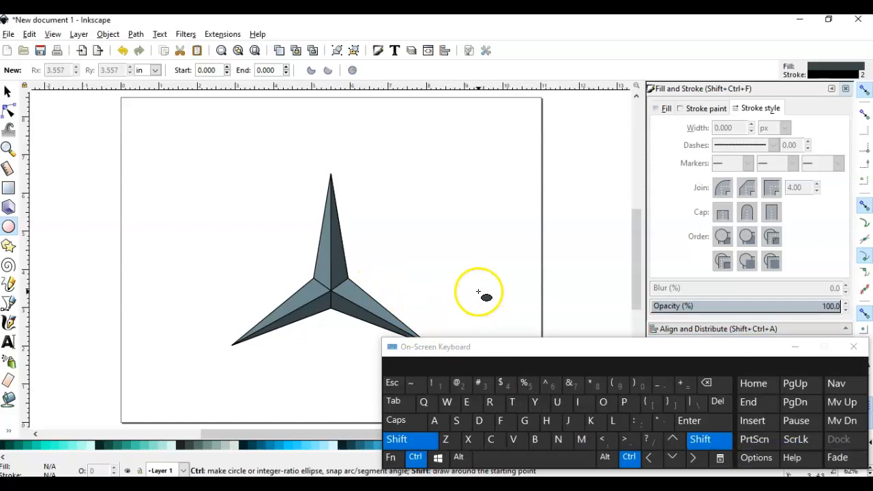
mouse_move(197, 239)
mouse_down()
mouse_move(311, 369)
mouse_move(301, 353)
mouse_up()
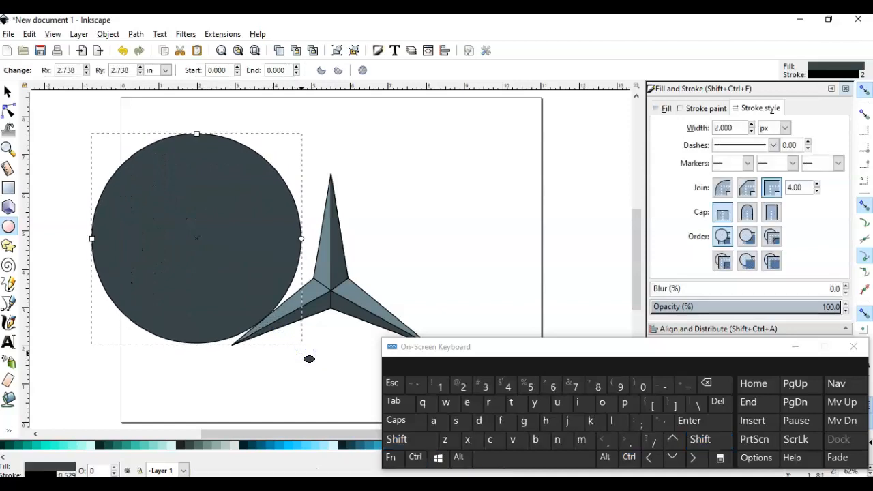
click(430, 351)
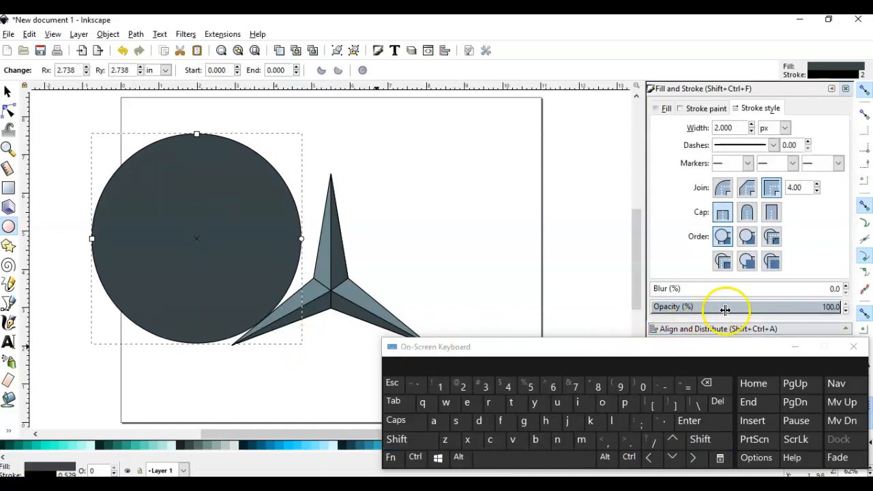
click(792, 346)
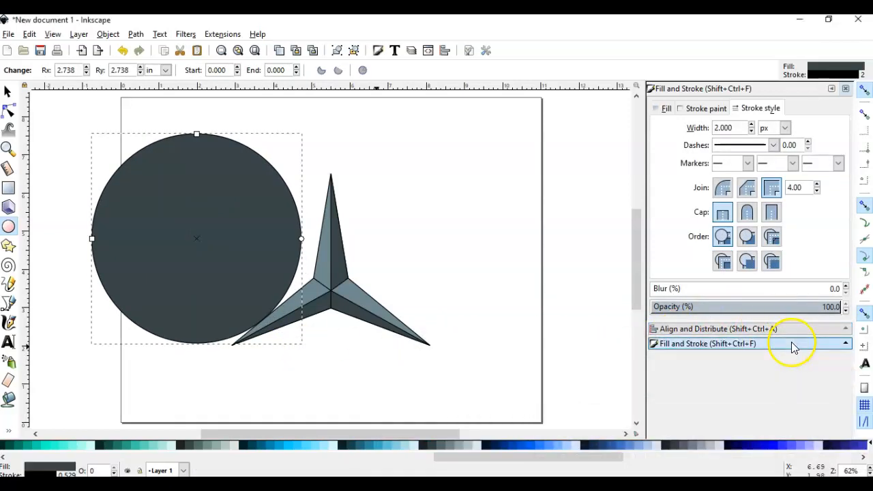
Step: Centre the circle on the page horizontally and vertically
click(445, 52)
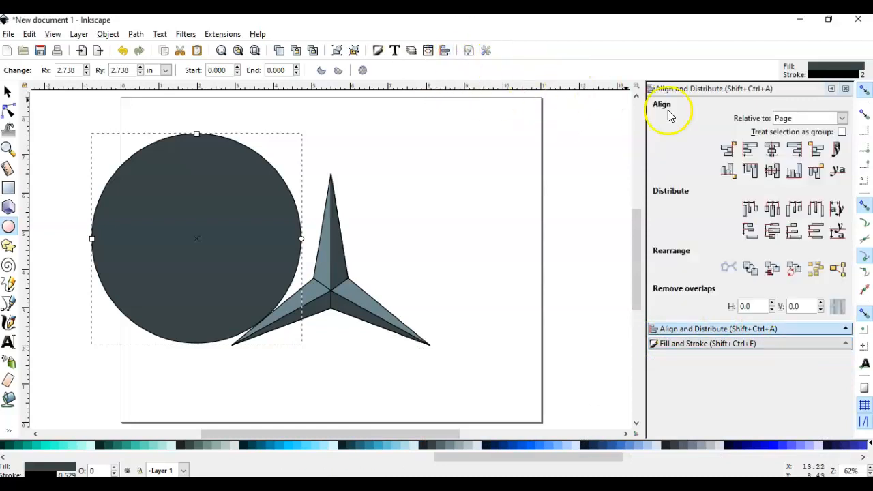
click(774, 146)
click(773, 172)
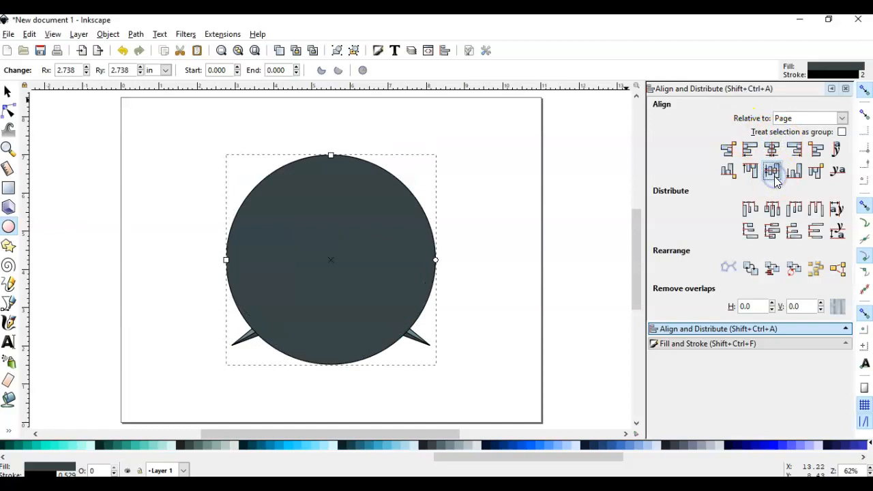
Step: Remove the circle's fill so only its outline remains
click(378, 52)
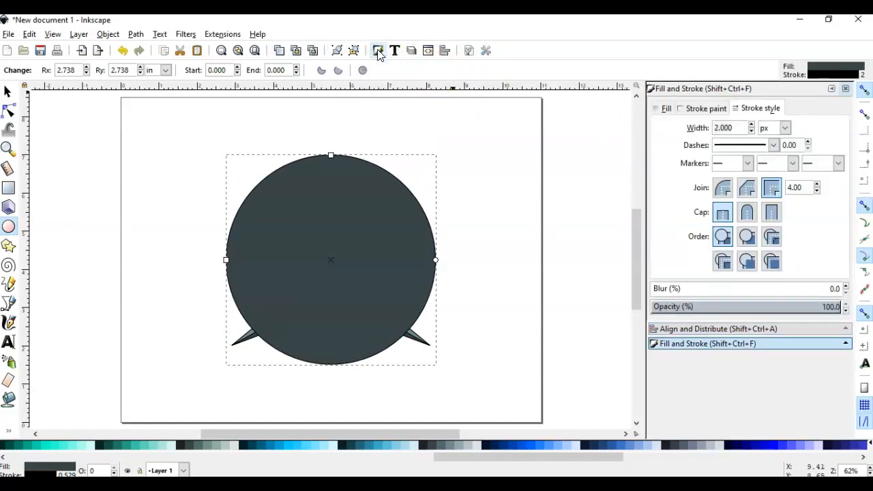
click(663, 108)
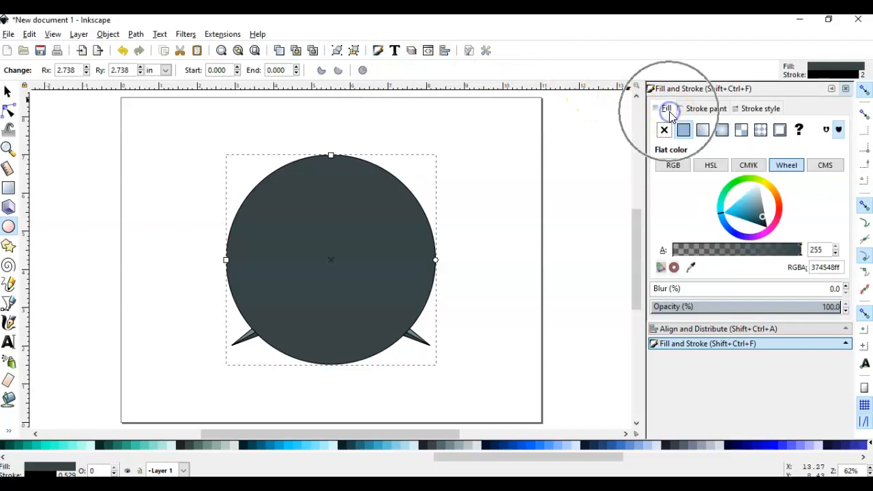
click(664, 130)
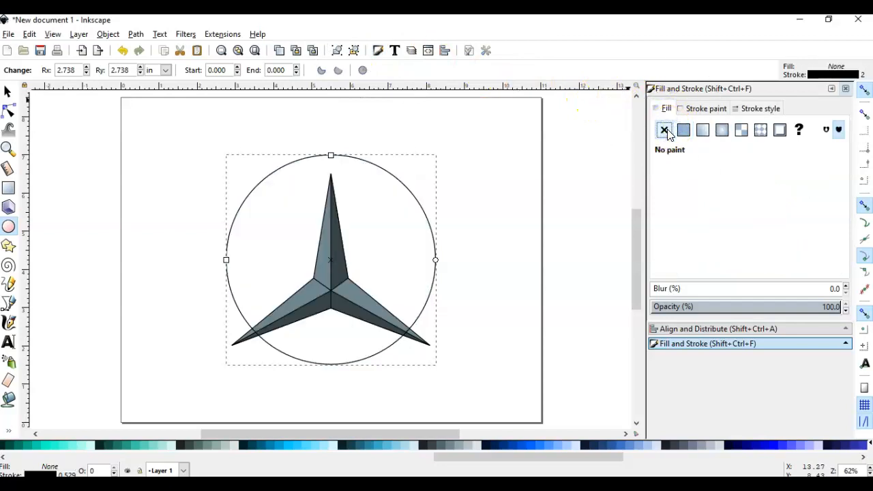
Step: Set the circle's stroke width to 10 px
click(712, 108)
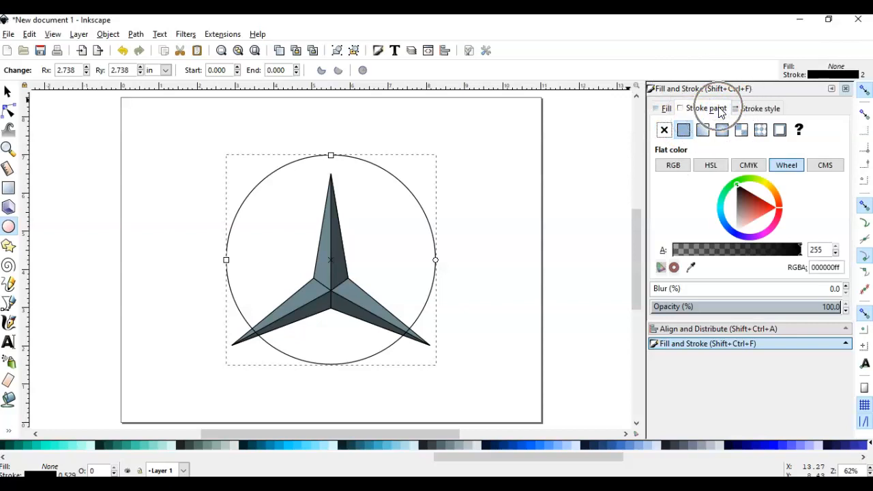
click(765, 109)
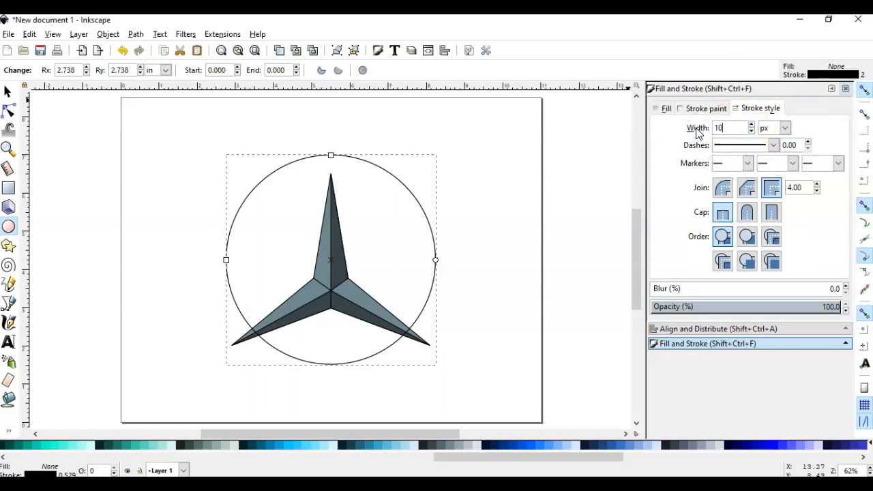
key(Return)
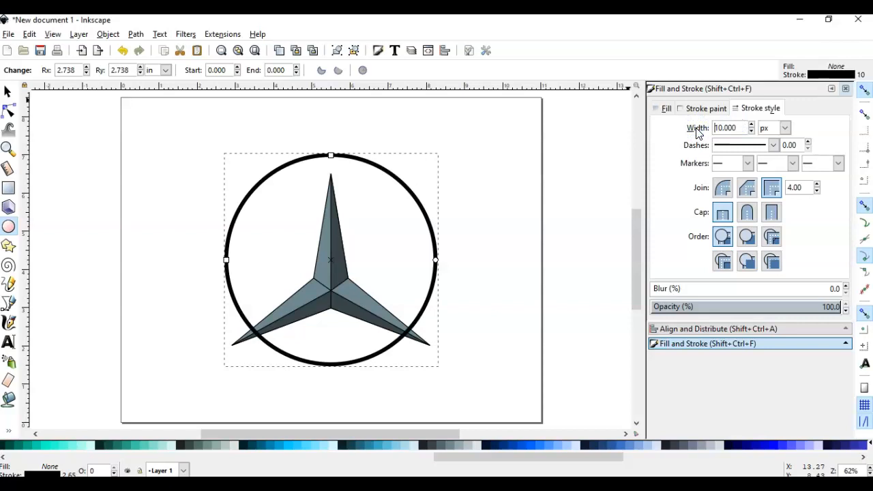
Step: Select the star group and centre it on the page horizontally and vertically
click(10, 95)
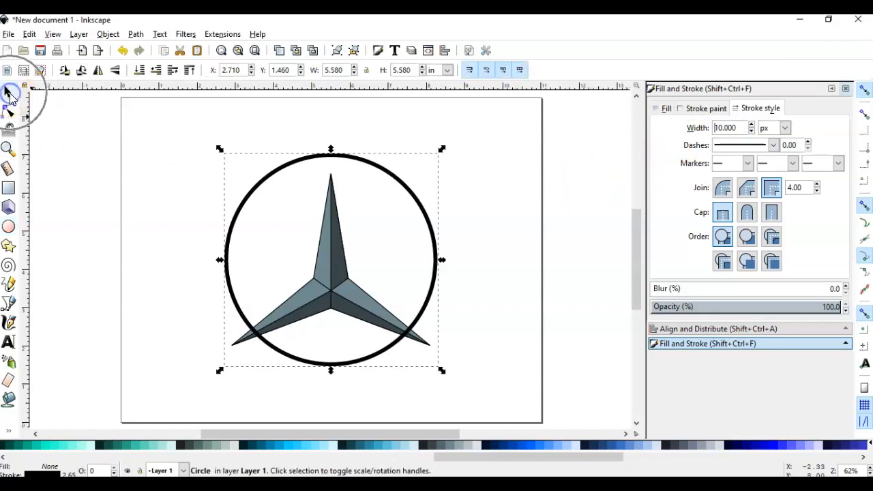
mouse_move(359, 164)
mouse_down()
mouse_move(357, 182)
mouse_move(358, 174)
mouse_up()
click(328, 230)
mouse_move(330, 229)
mouse_down()
mouse_move(325, 251)
mouse_move(339, 216)
mouse_move(326, 222)
mouse_up()
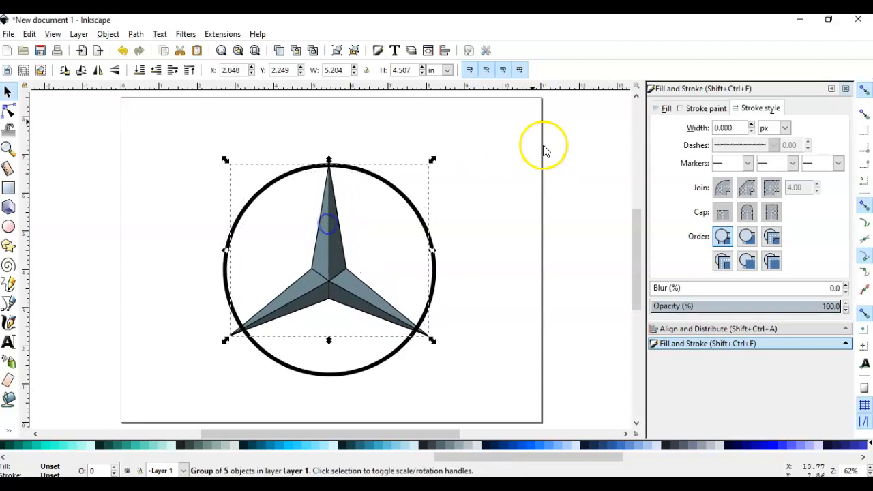
click(445, 50)
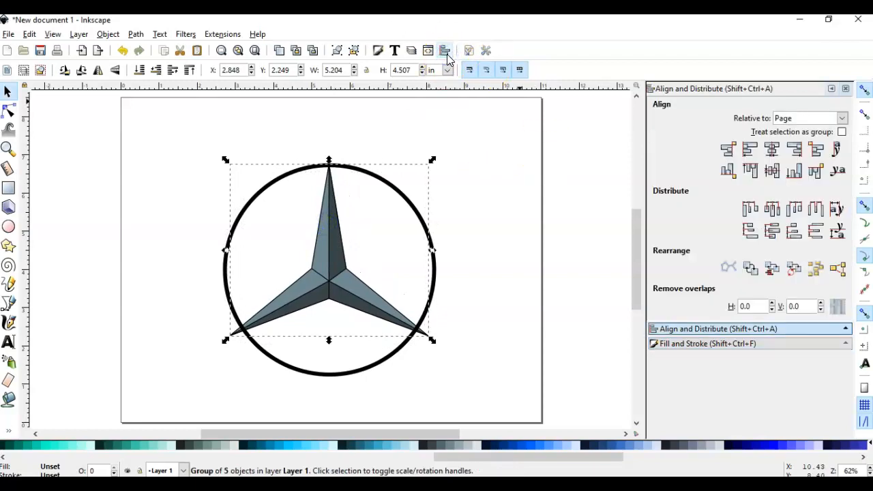
click(771, 148)
click(771, 170)
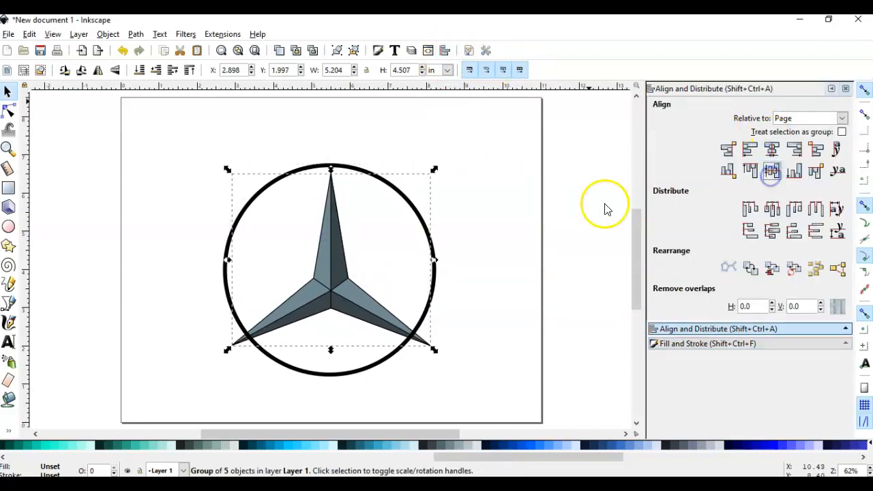
Step: Enlarge the circle to about 6.15 in across and position it evenly around the star's tips
click(355, 171)
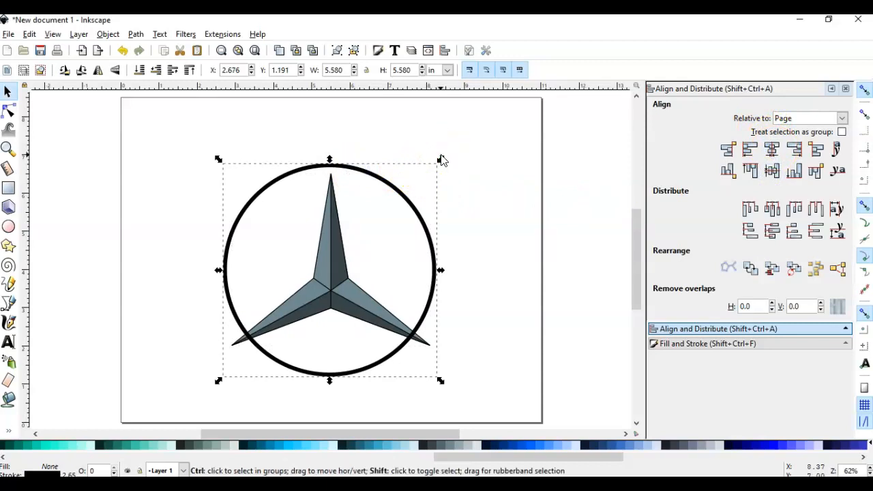
mouse_move(442, 159)
mouse_down()
mouse_move(455, 133)
mouse_move(445, 154)
mouse_up()
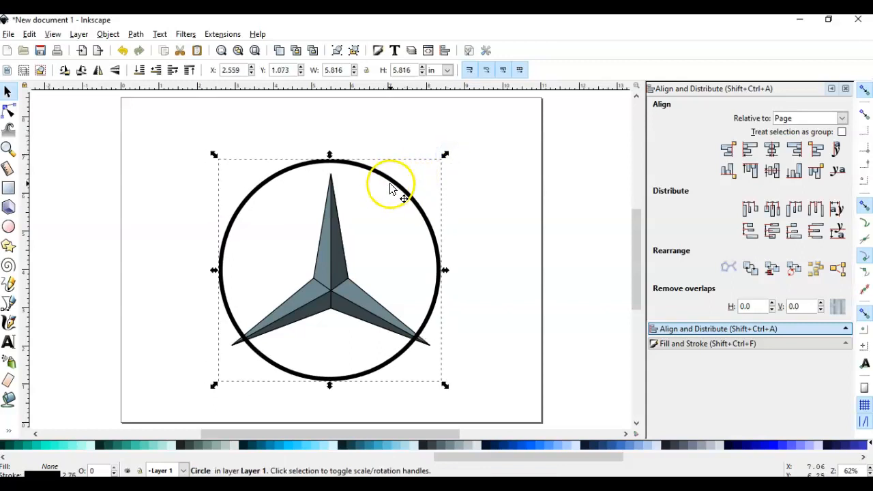
drag(393, 185, 394, 197)
key(ctrl)
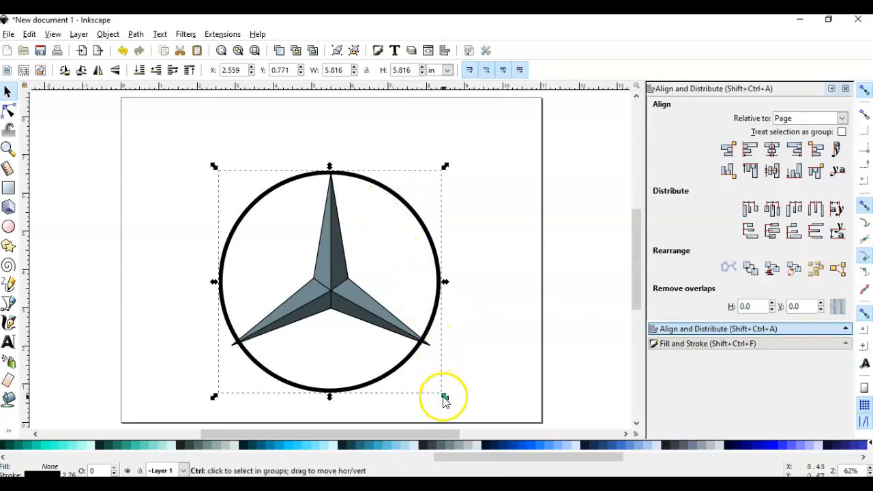
drag(329, 401, 329, 411)
click(342, 331)
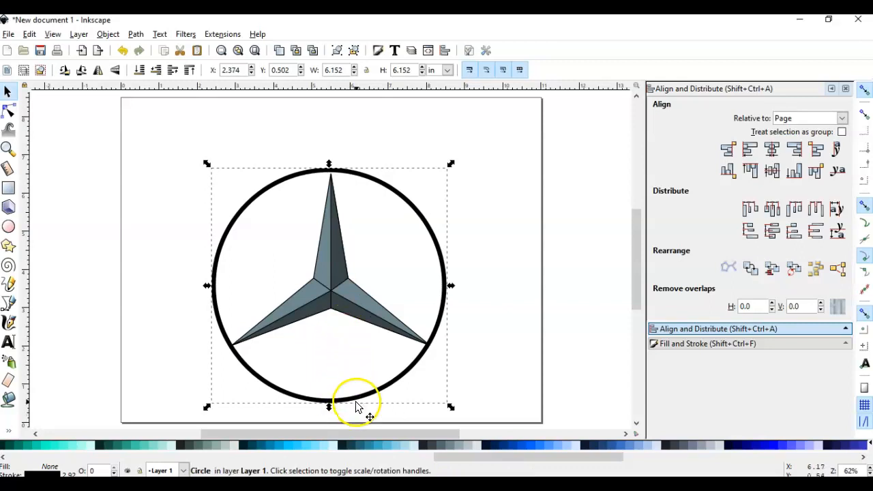
drag(356, 400, 355, 397)
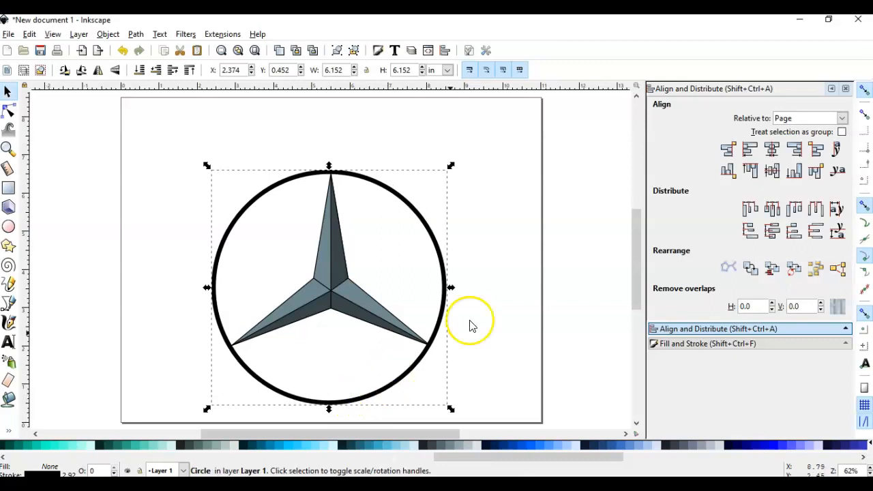
click(523, 281)
Step: Select the circle and star together and move them up on the page
click(185, 144)
drag(184, 143, 471, 424)
drag(376, 318, 375, 287)
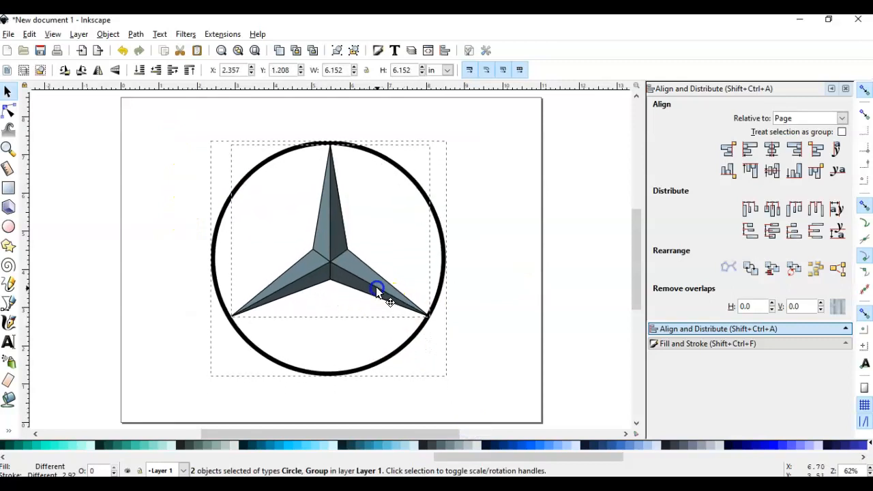
click(510, 255)
click(446, 243)
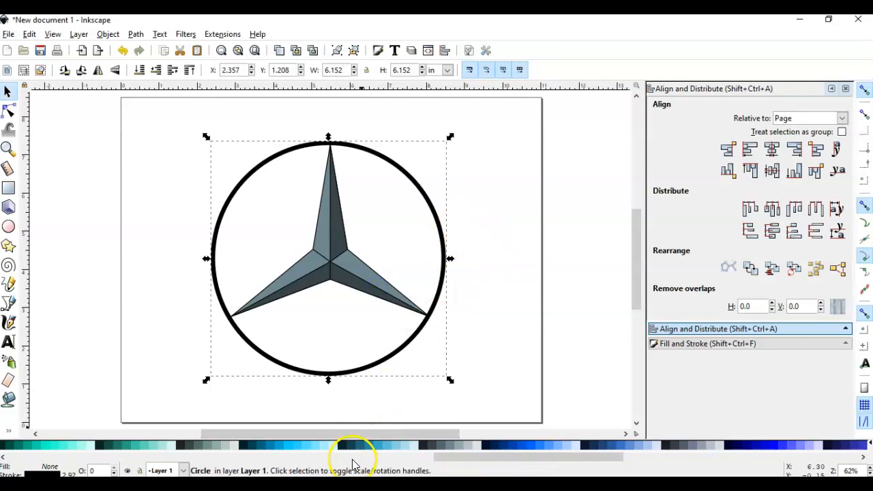
click(427, 446)
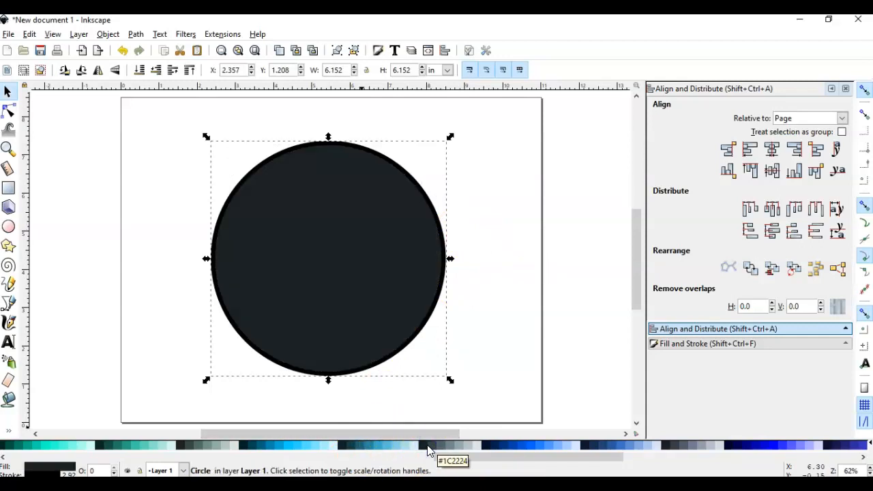
click(378, 50)
click(665, 112)
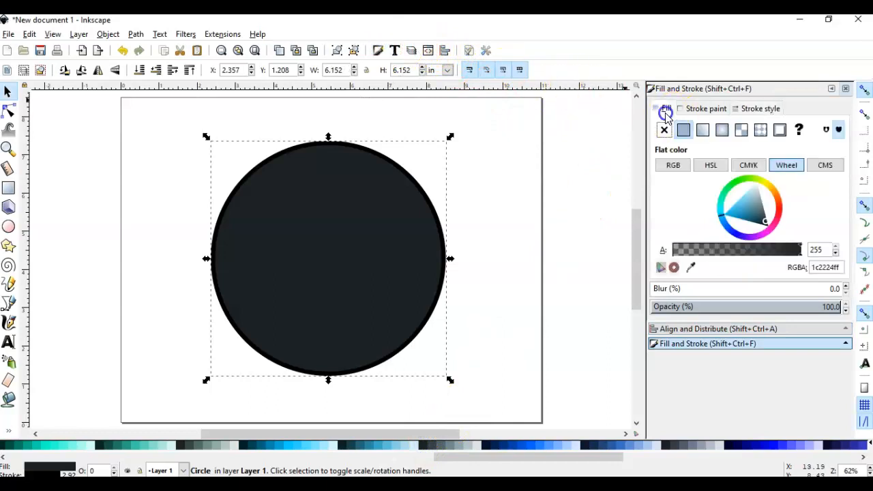
click(663, 130)
Step: Clear the circle's fill and sample the star's dark grey as the circle's stroke colour with the dropper
click(703, 110)
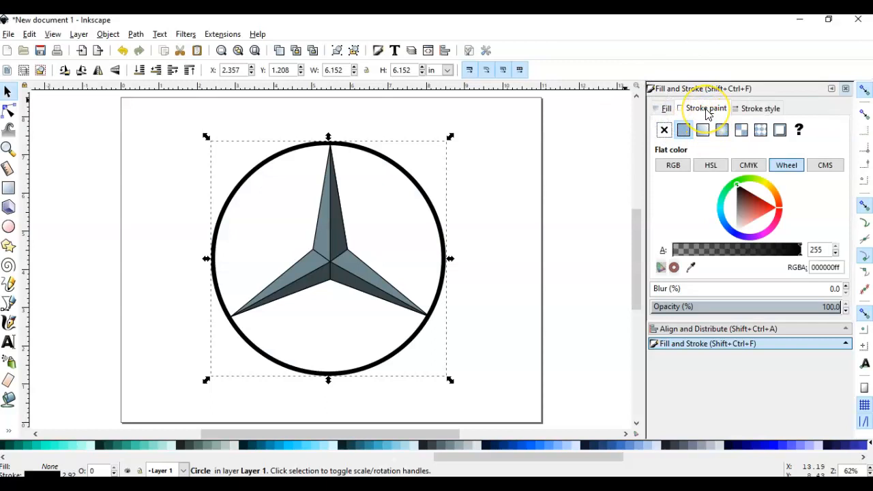
click(693, 271)
click(693, 272)
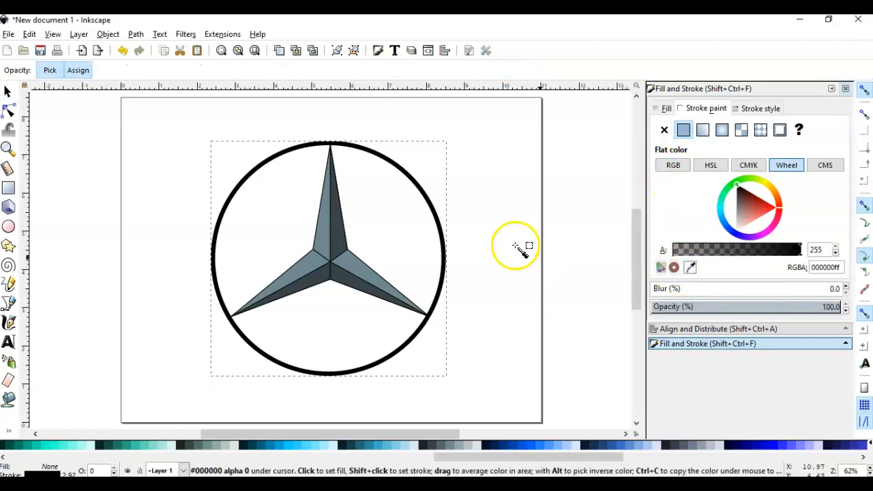
click(340, 231)
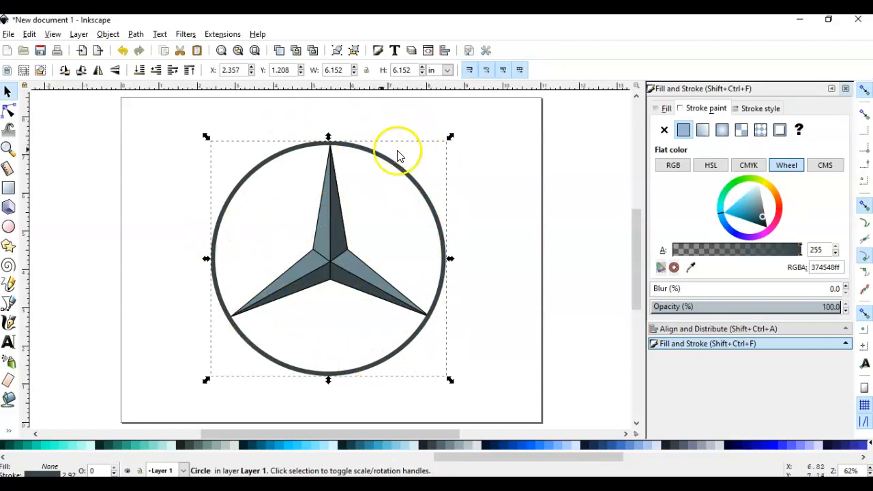
Step: Set the circle's stroke width to 15 px
click(750, 109)
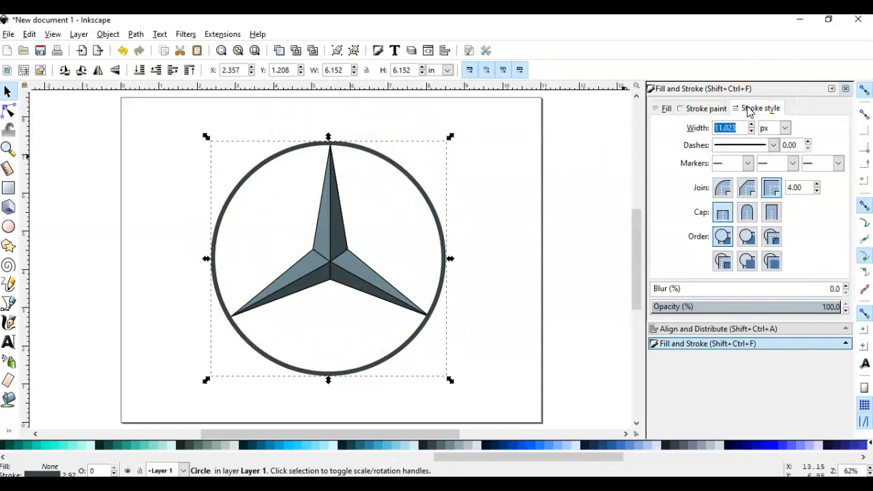
click(720, 127)
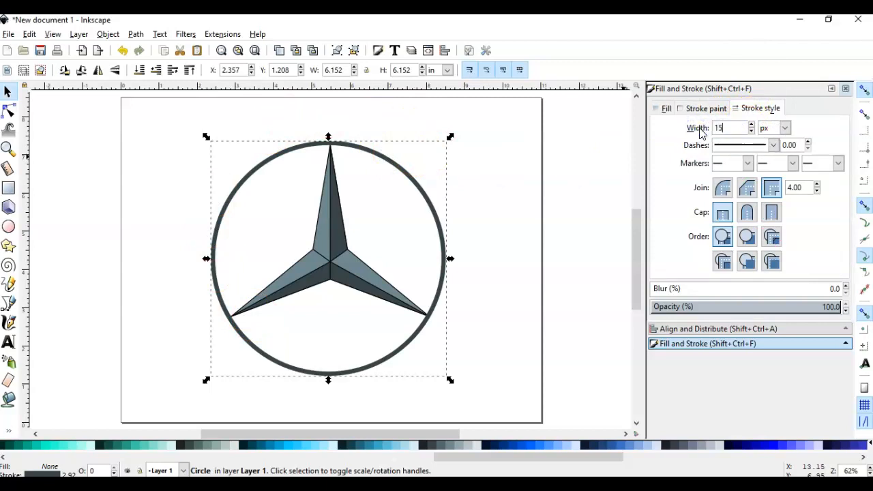
text(15)
key(Return)
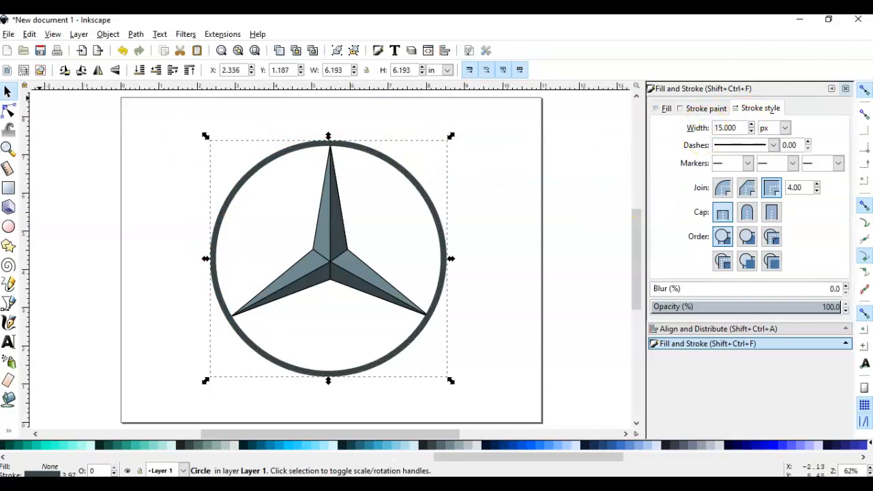
Step: Select the ring and the star together and group them into one object
click(58, 132)
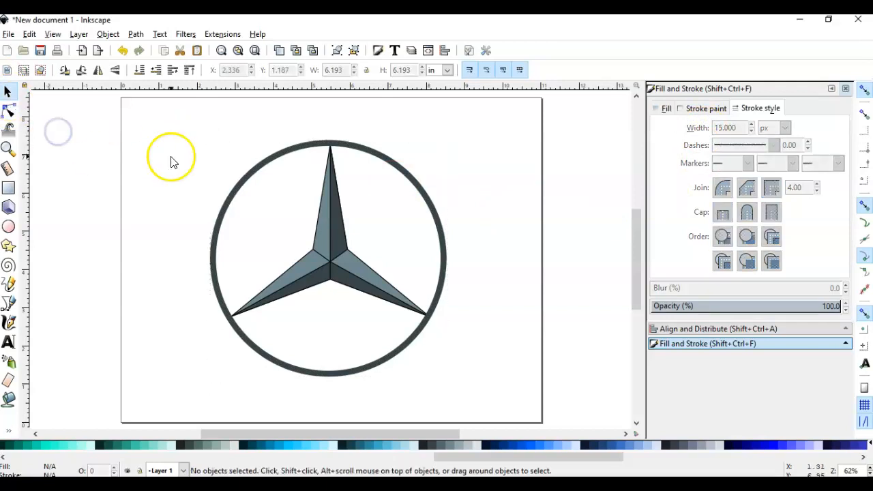
drag(173, 125, 486, 402)
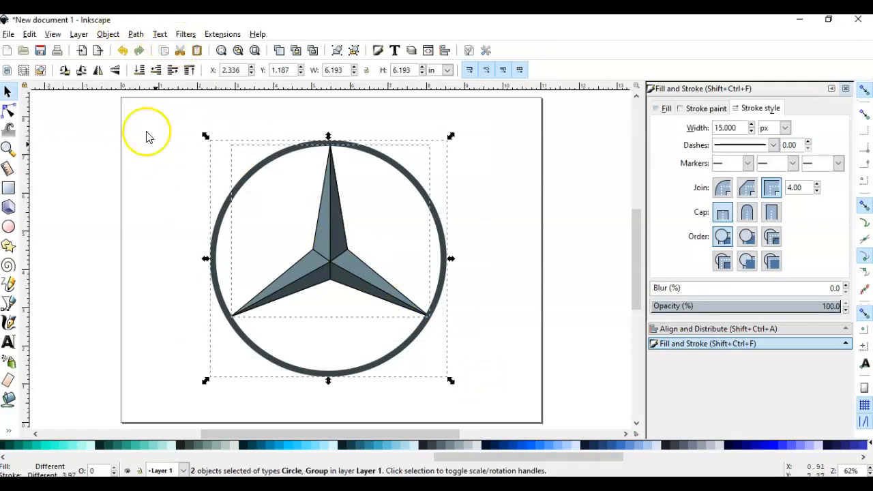
right_click(324, 252)
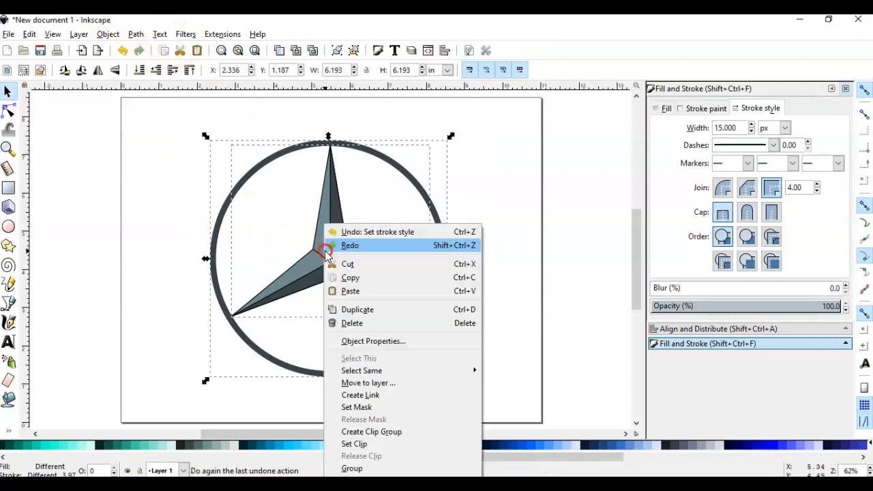
click(361, 469)
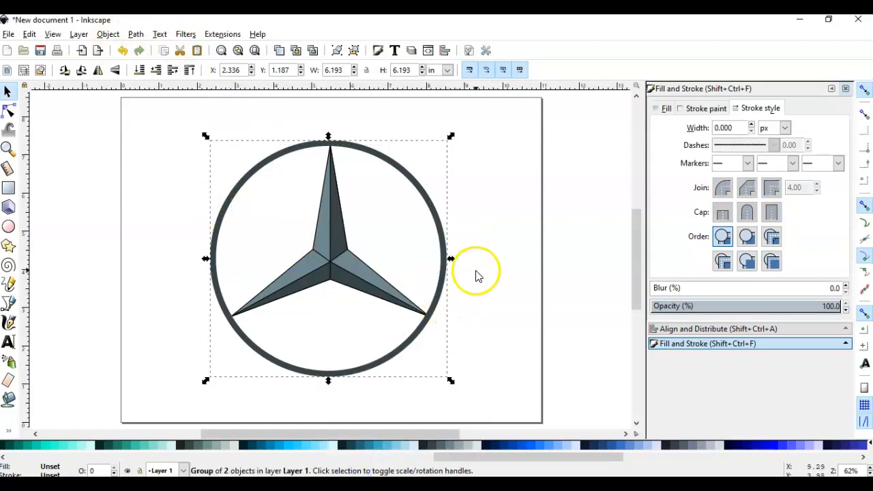
click(493, 199)
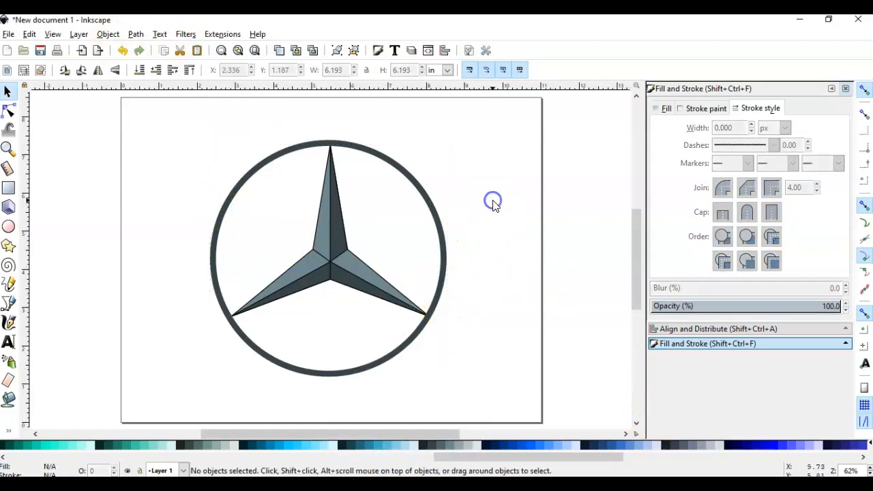
Step: Start saving the drawing under a new name and browse to the Pictures library
click(8, 34)
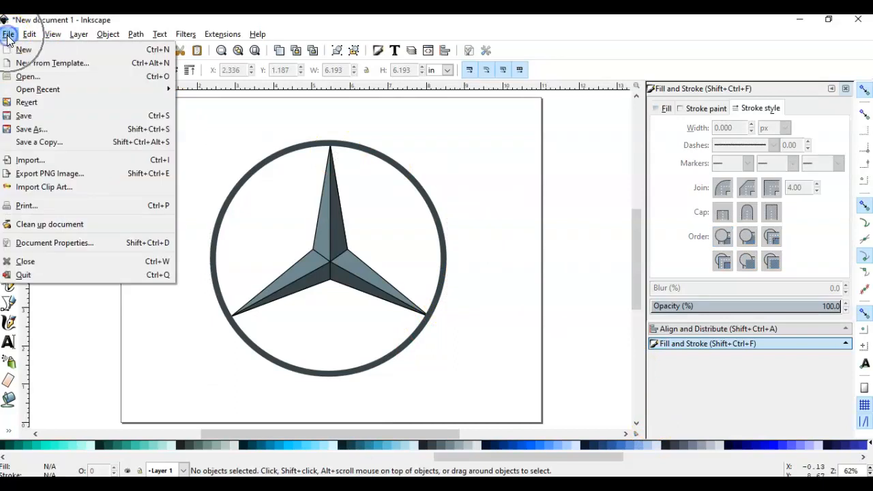
click(17, 116)
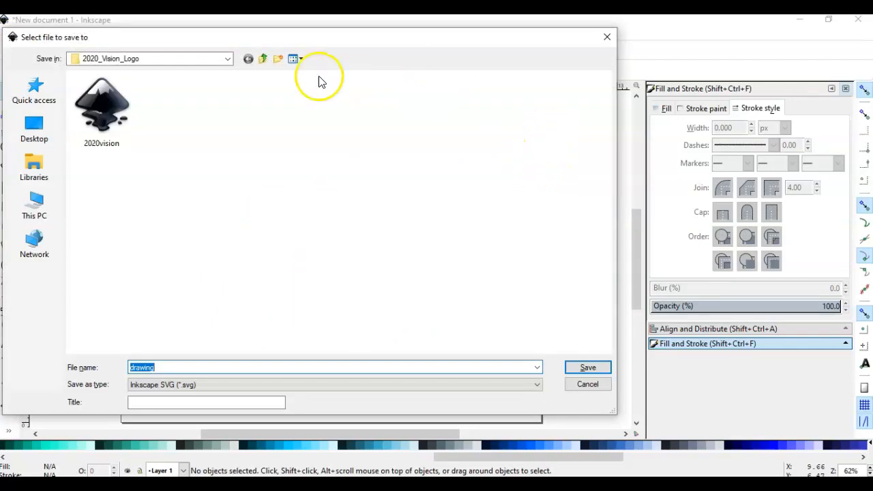
click(38, 131)
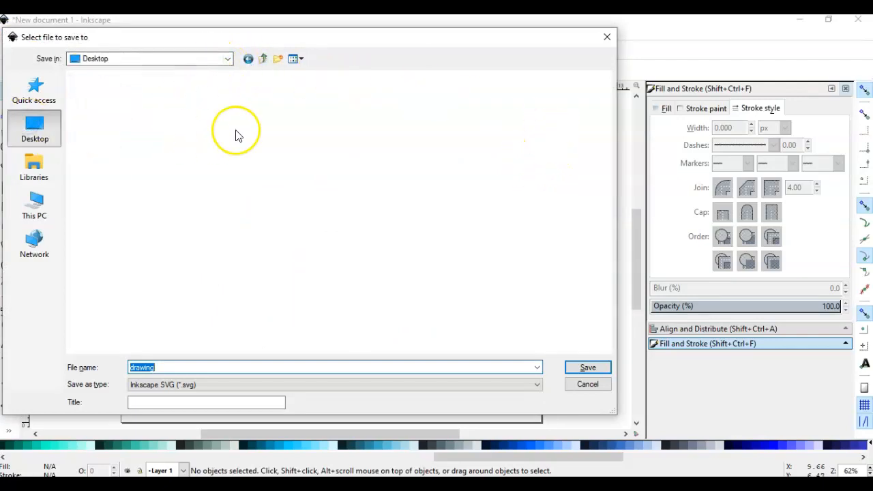
click(230, 60)
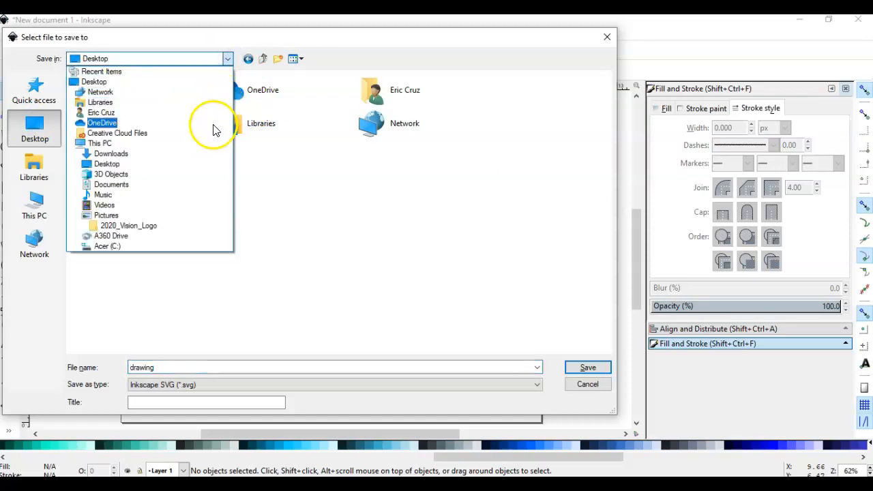
click(102, 102)
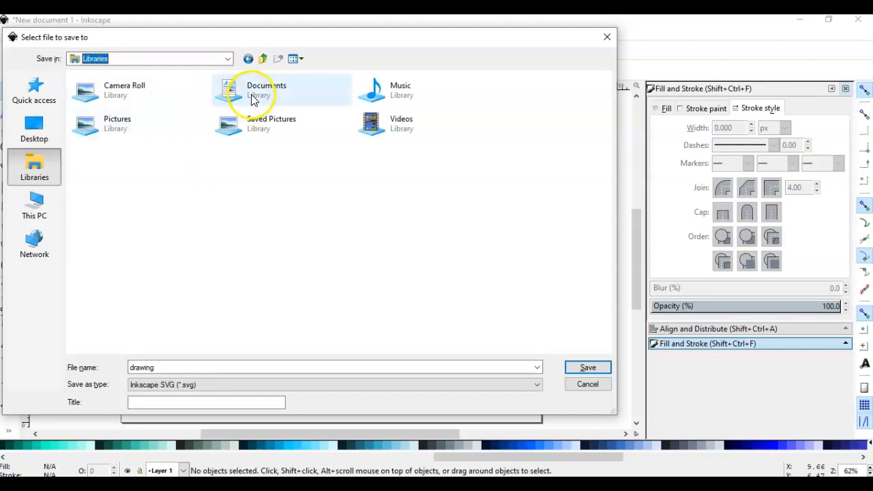
double_click(107, 129)
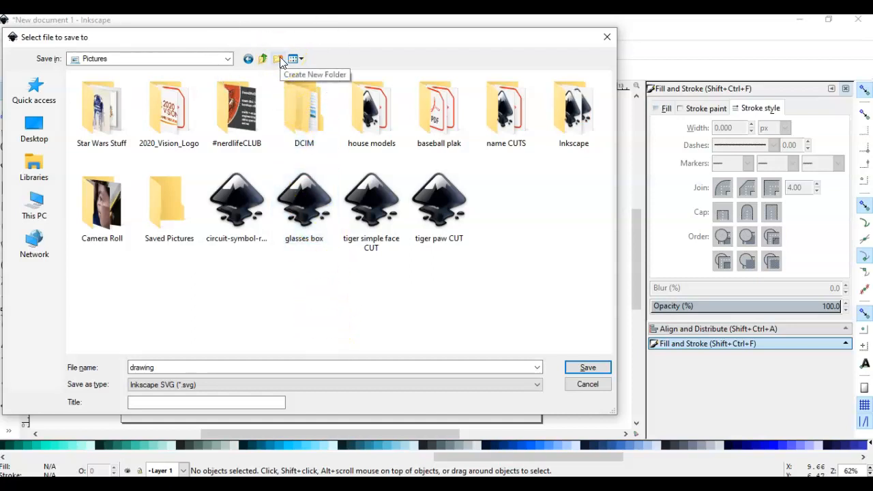
right_click(517, 225)
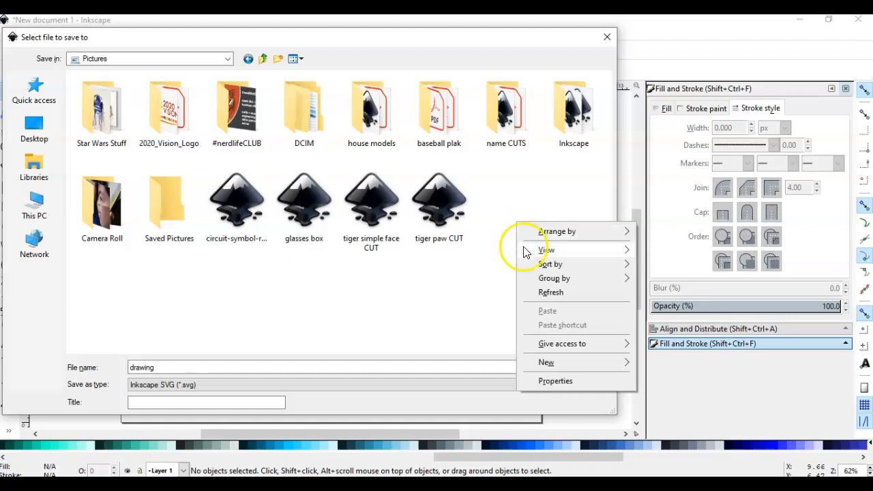
mouse_move(544, 362)
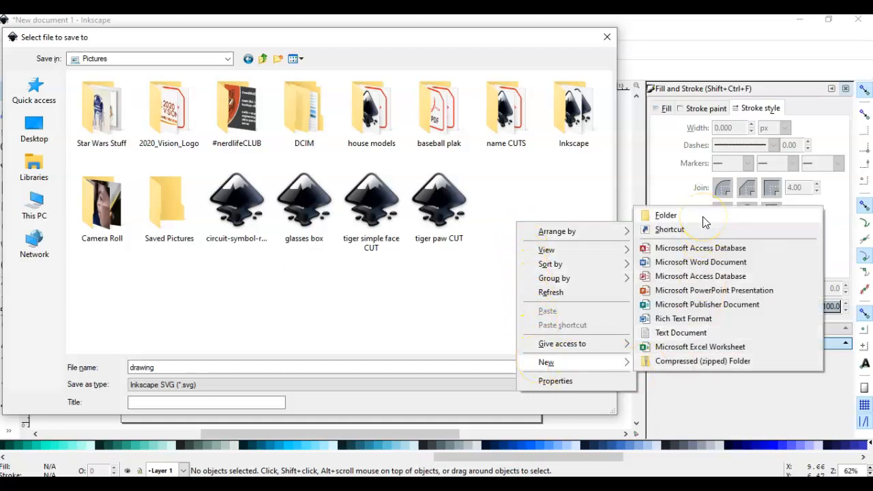
click(591, 198)
Step: Save the drawing as an Inkscape SVG in the Inkscape folder, named MERCEDES LOGO followed by the author's name
click(584, 146)
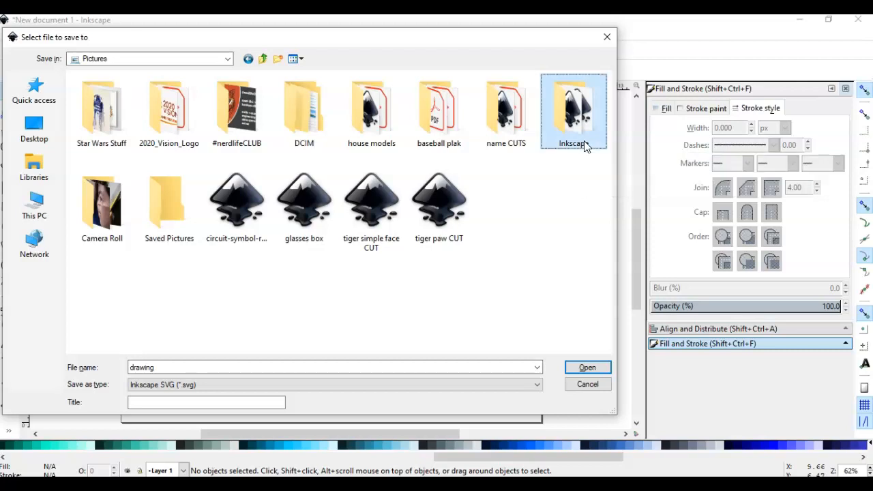
double_click(573, 116)
double_click(375, 365)
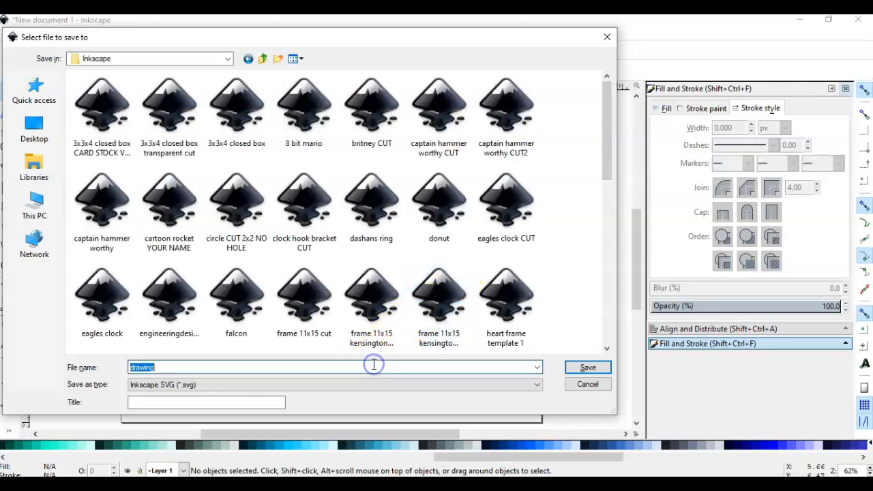
key(Caps_Lock)
text(MERCEDES LOGO - ERIC CRUZ)
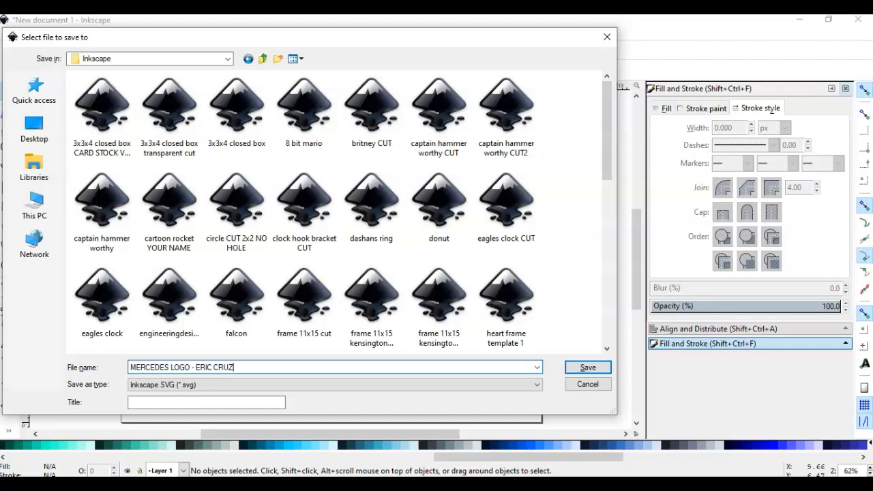
click(587, 369)
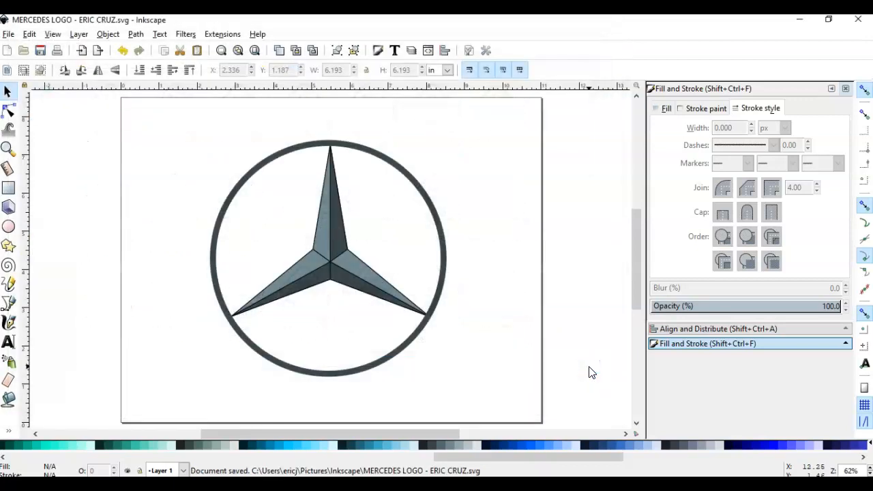
click(491, 402)
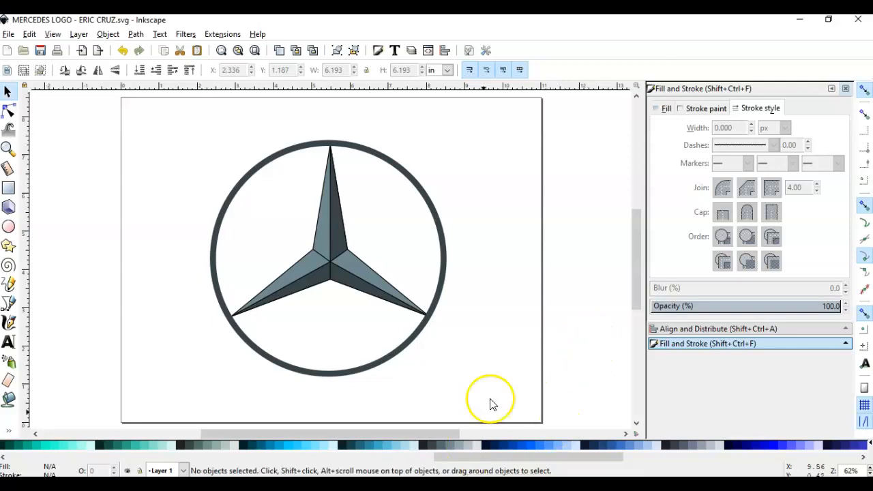